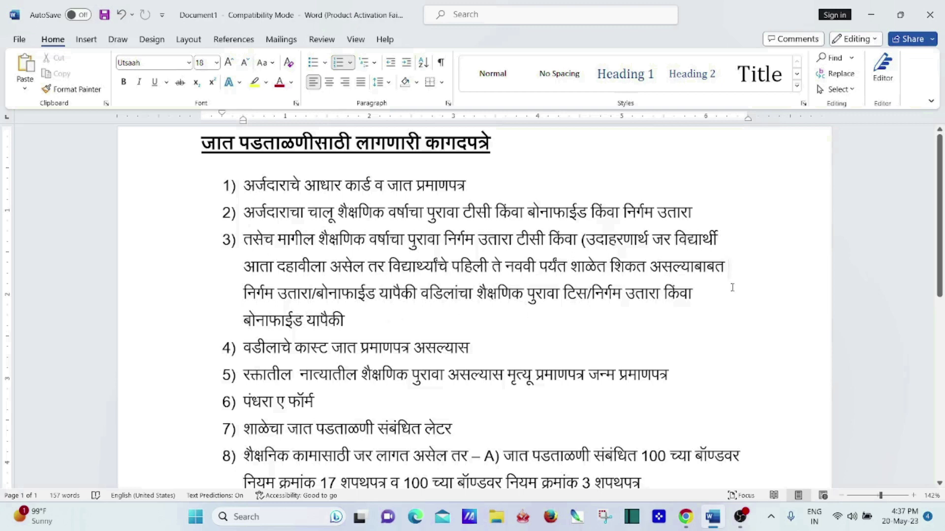
# Scroll the Word required-documents list down to item 14.
pyautogui.moveTo(943, 232); pyautogui.dragTo(873, 299)
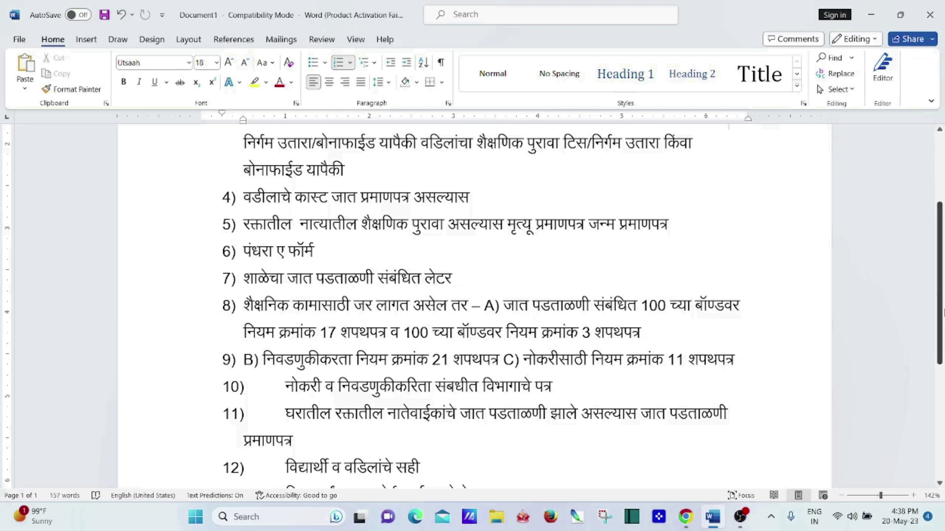
pyautogui.scroll(-2, 940, 302)
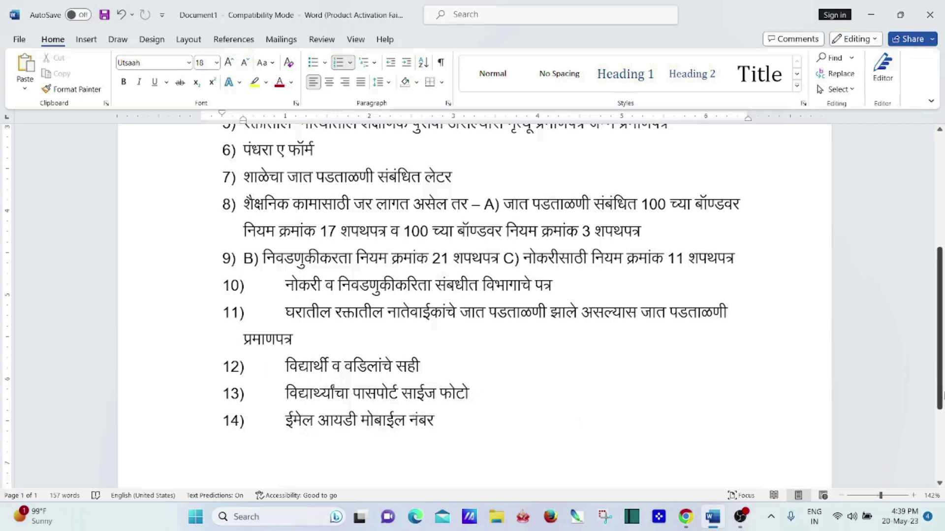
pyautogui.moveTo(941, 362); pyautogui.dragTo(942, 222)
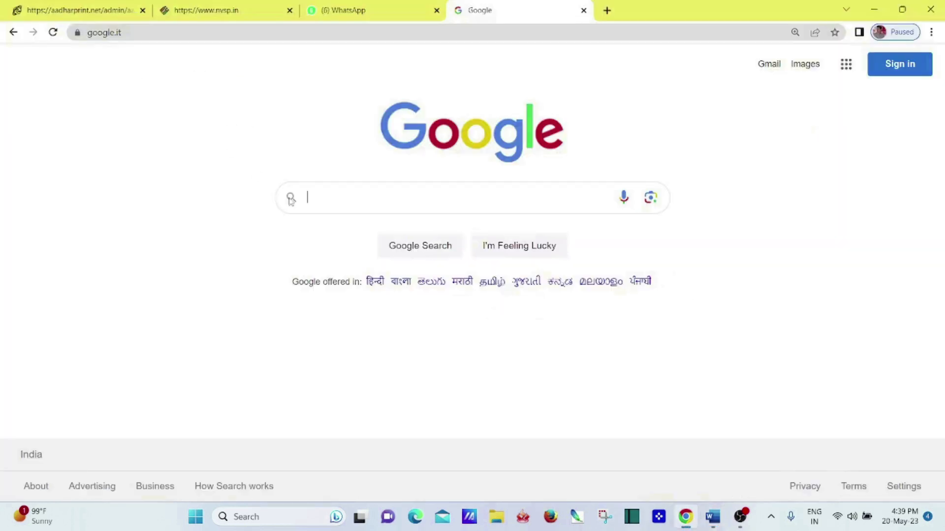
# Search Google for 'caste validity' and open the CCVIS::Home result.
pyautogui.click(359, 202)
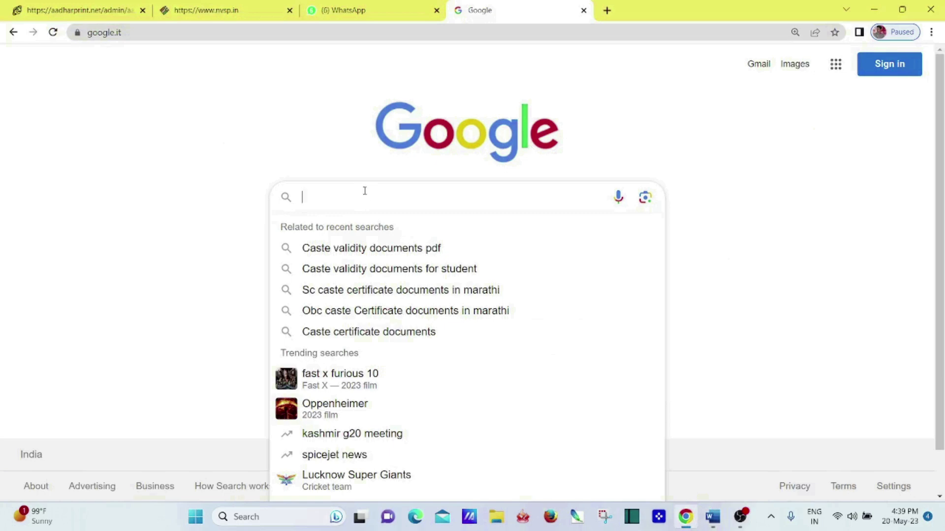
pyautogui.write('cast ')
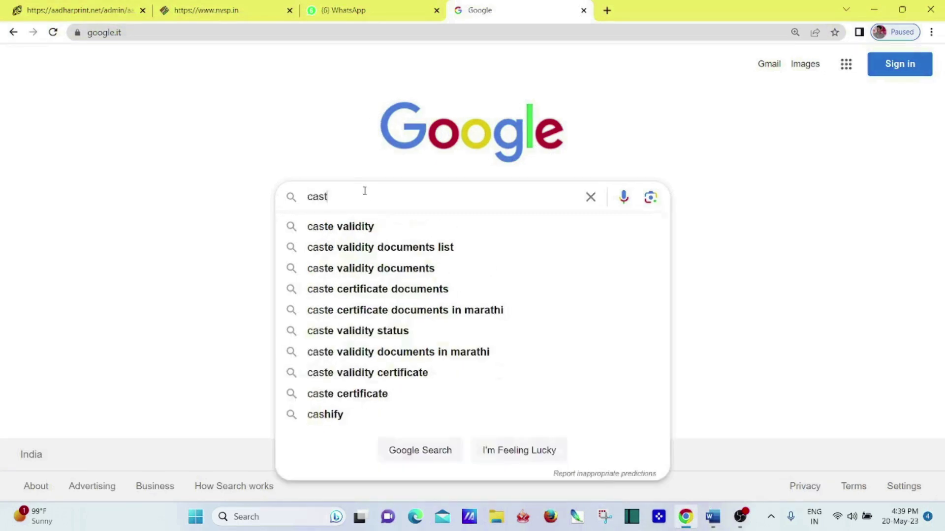
pyautogui.write('vali')
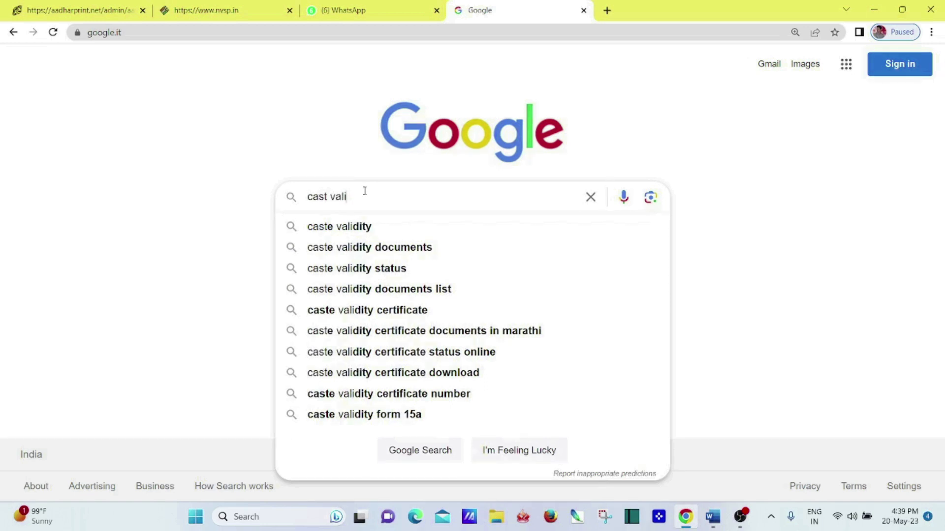
pyautogui.click(388, 229)
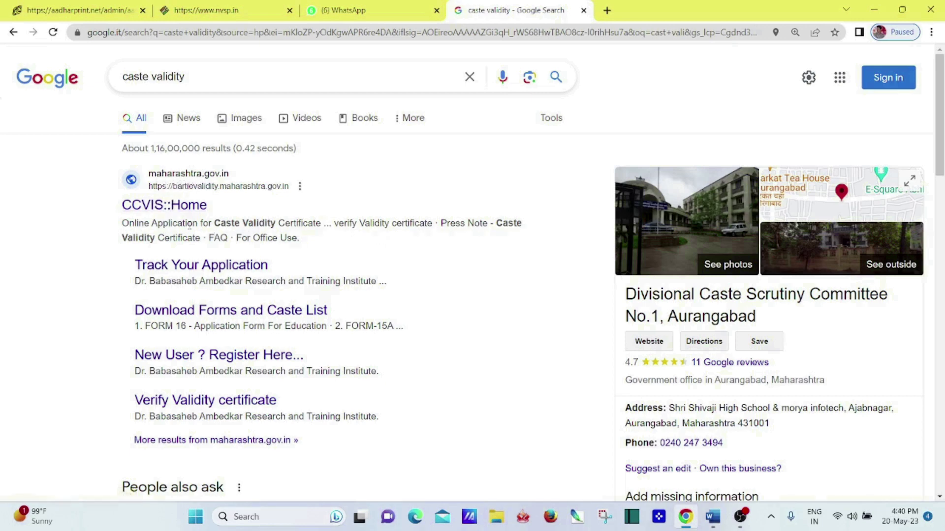
pyautogui.click(166, 206)
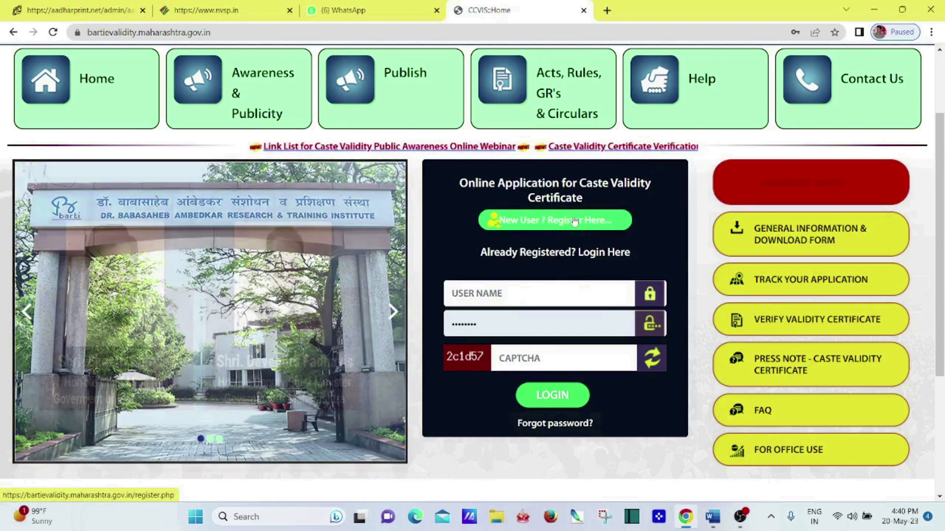
# Start a new user registration with salutation Mr. and verify the mobile number with the received OTP.
pyautogui.click(574, 221)
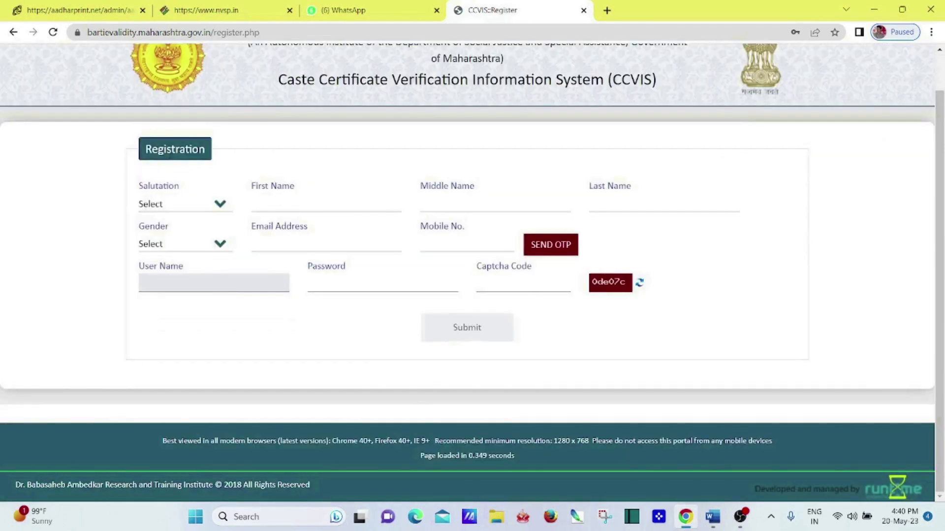
pyautogui.click(196, 204)
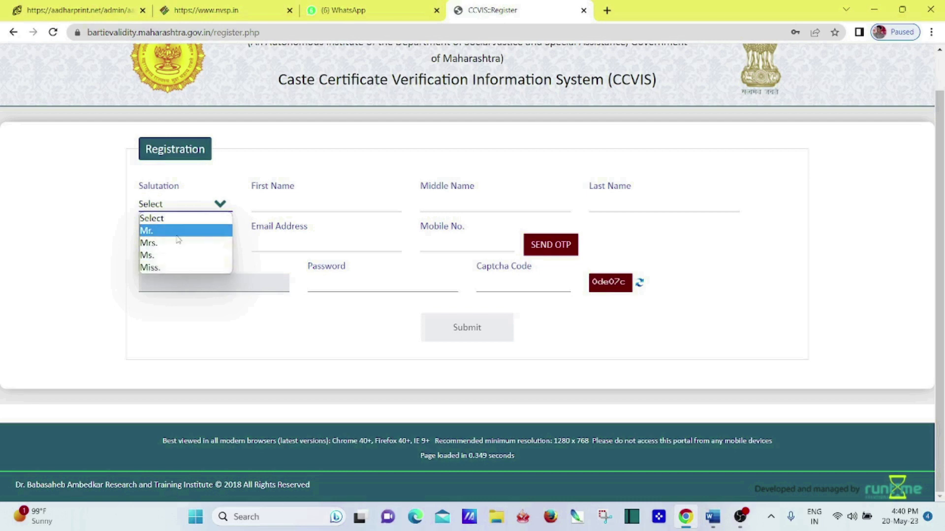
pyautogui.click(193, 231)
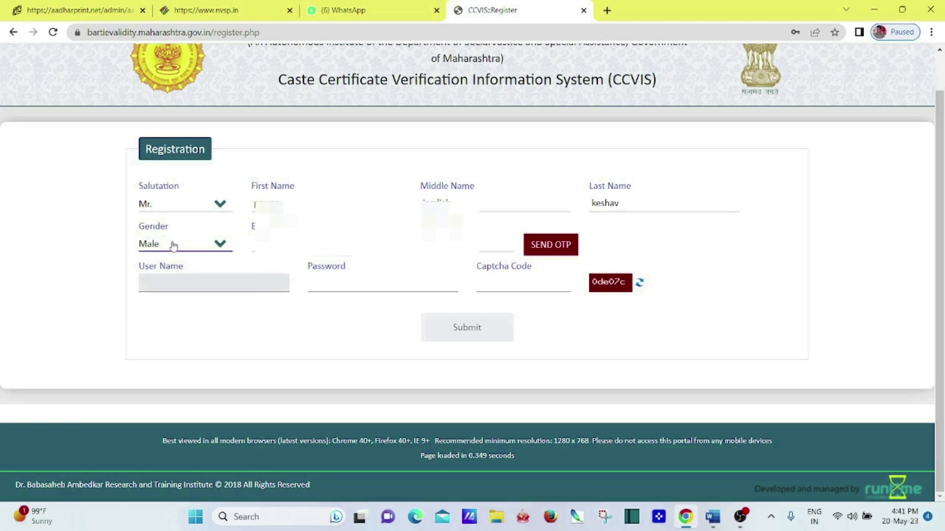
pyautogui.click(253, 244)
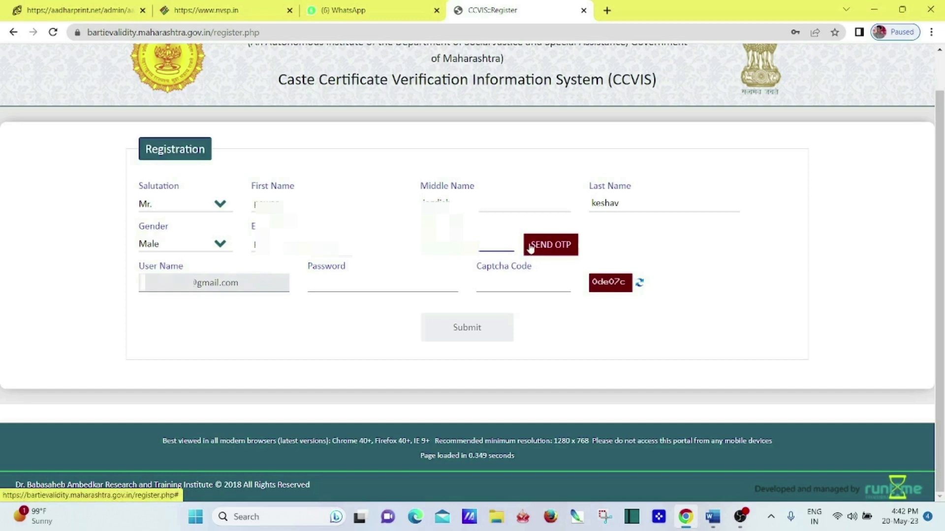
pyautogui.click(568, 252)
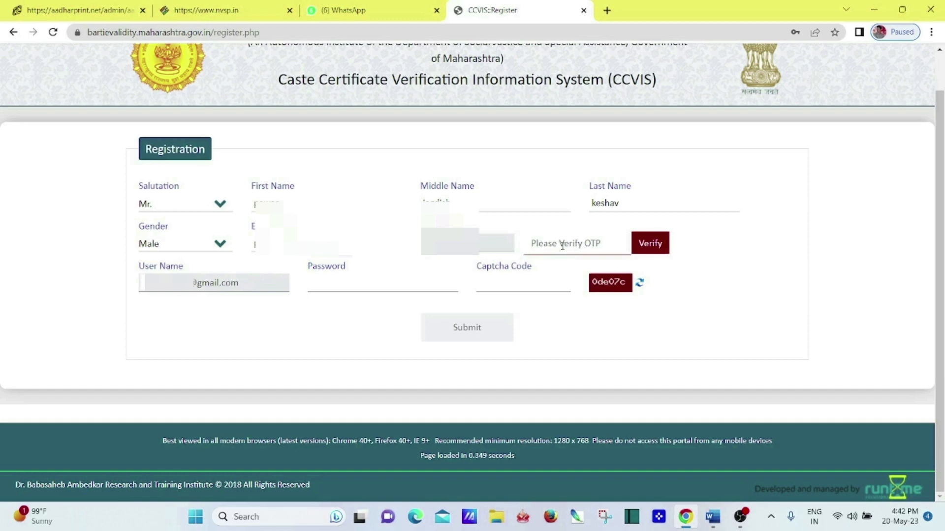
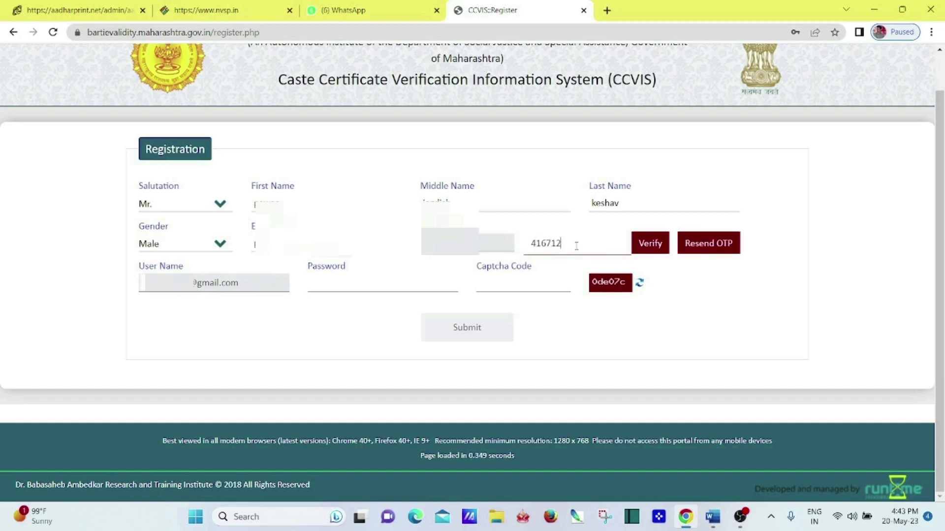
pyautogui.click(650, 246)
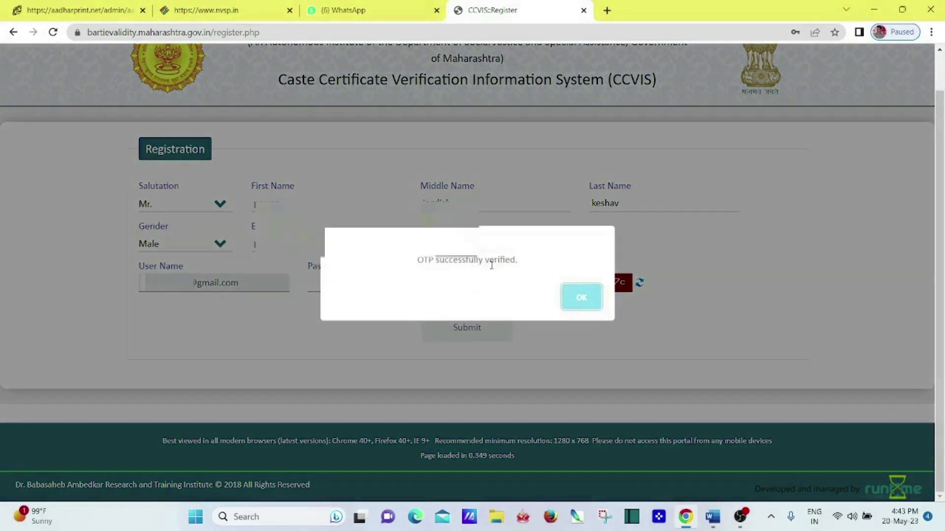
pyautogui.click(580, 298)
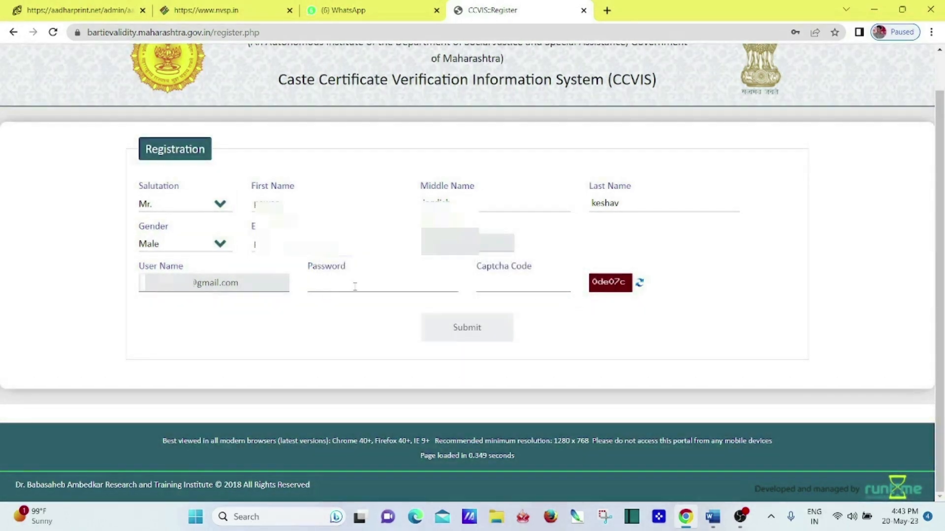
# Enter the account password and the captcha, then submit the registration.
pyautogui.click(344, 284)
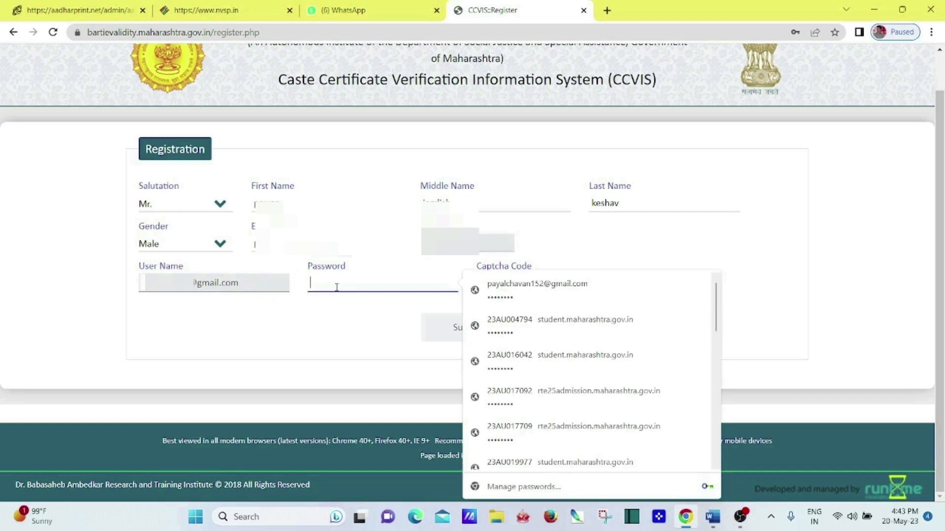
pyautogui.hotkey('ctrl', 'v')
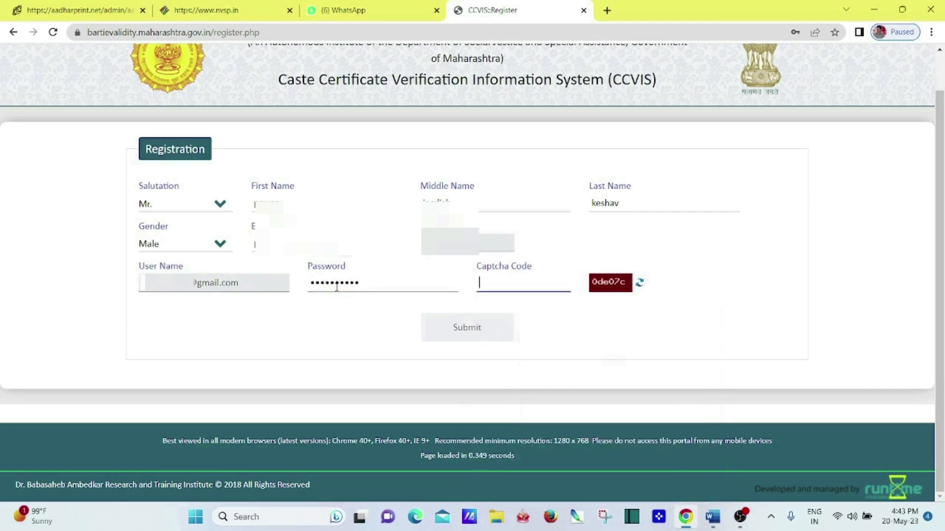
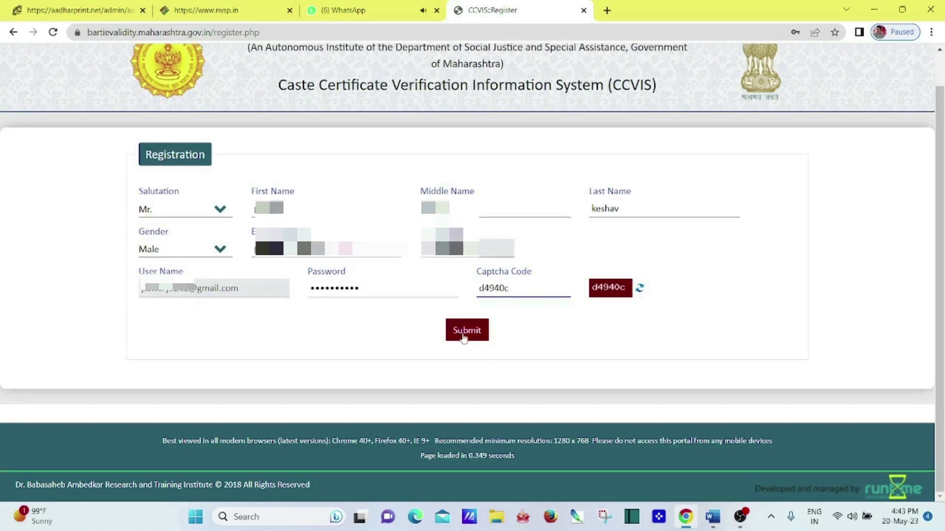
pyautogui.click(463, 334)
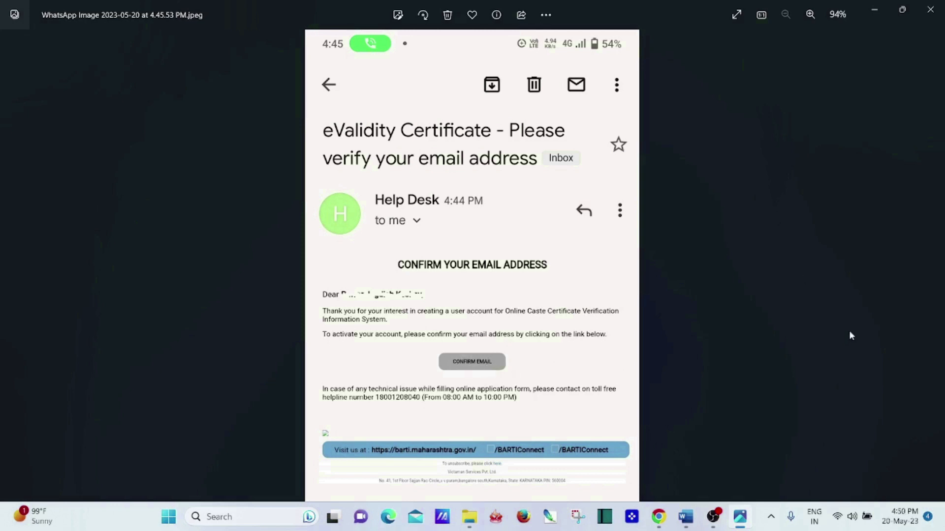
# Move to the next screenshot, the page confirming the email ID is already verified.
pyautogui.press('Right')
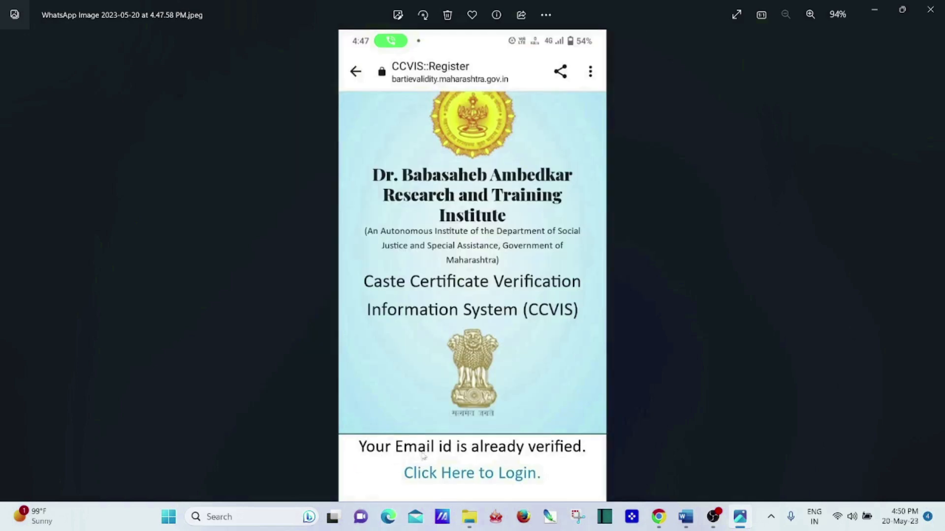
# Log in to CCVIS with the new username and password, then tick 'I agree' on the terms.
pyautogui.click(658, 516)
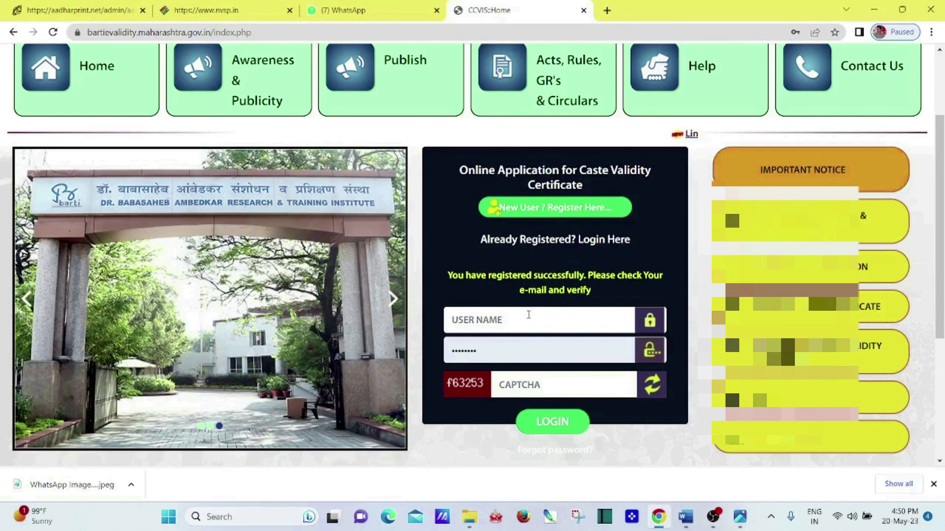
pyautogui.click(525, 318)
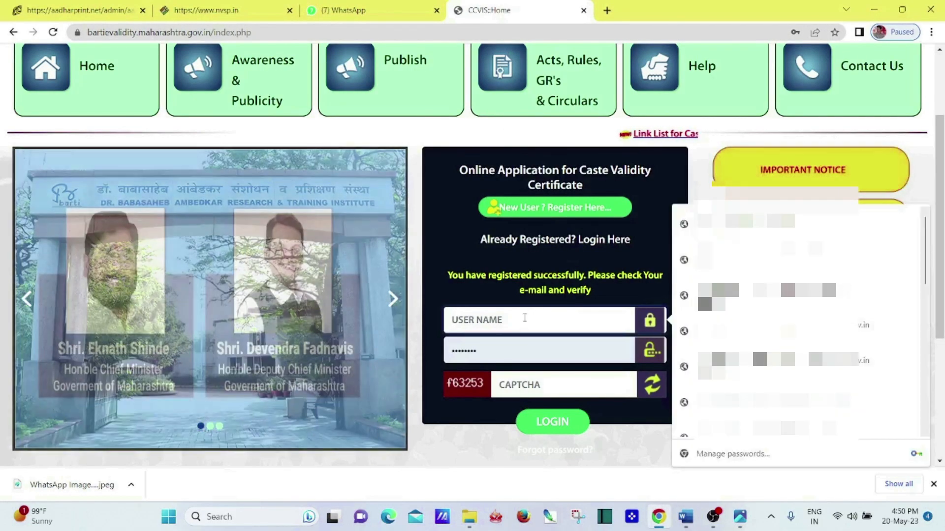
pyautogui.doubleClick(487, 355)
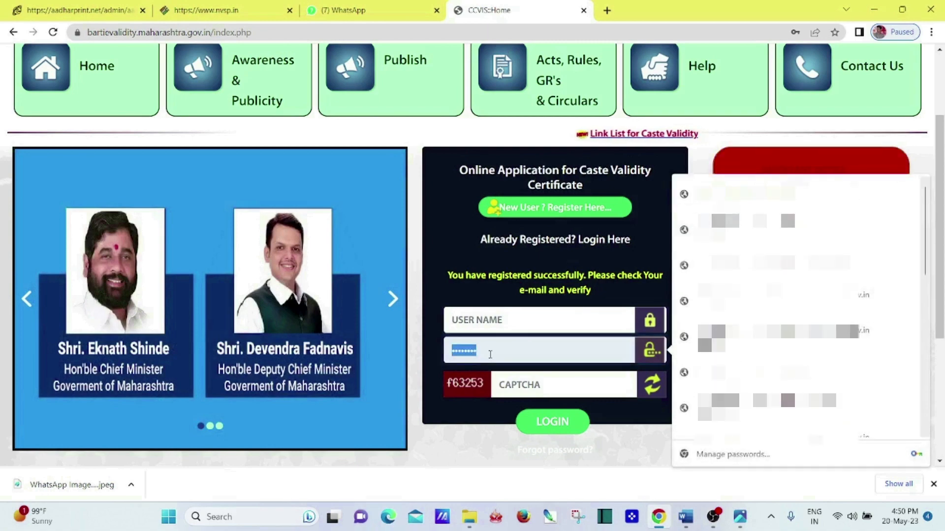
pyautogui.press('BackSpace')
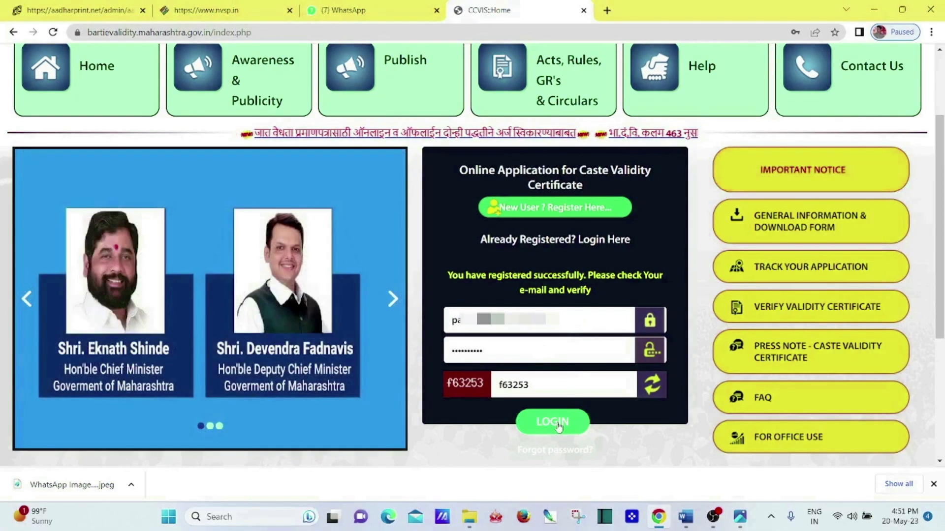
pyautogui.click(558, 424)
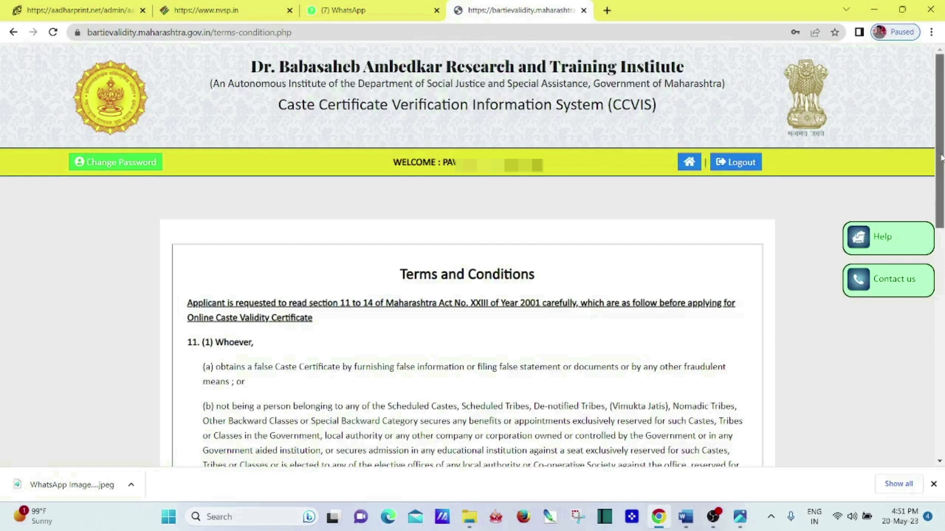
pyautogui.moveTo(941, 158); pyautogui.dragTo(896, 347)
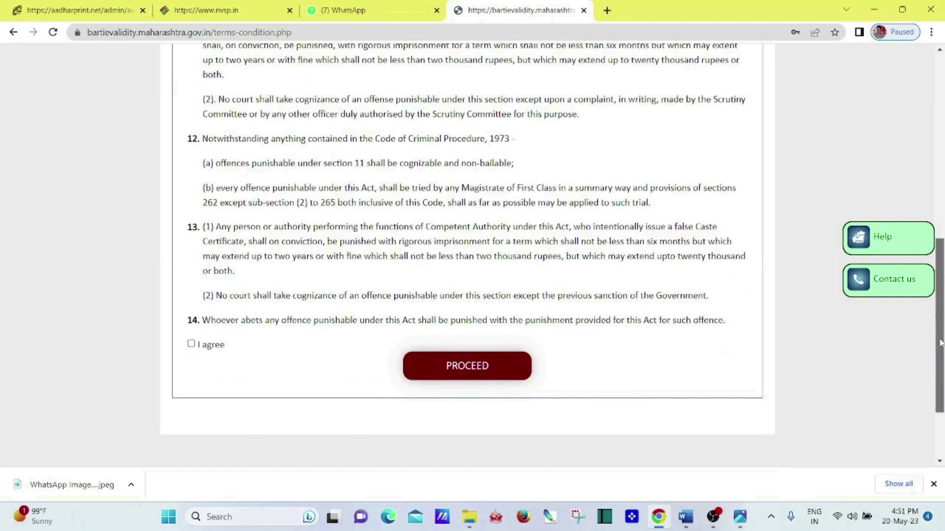
pyautogui.click(191, 344)
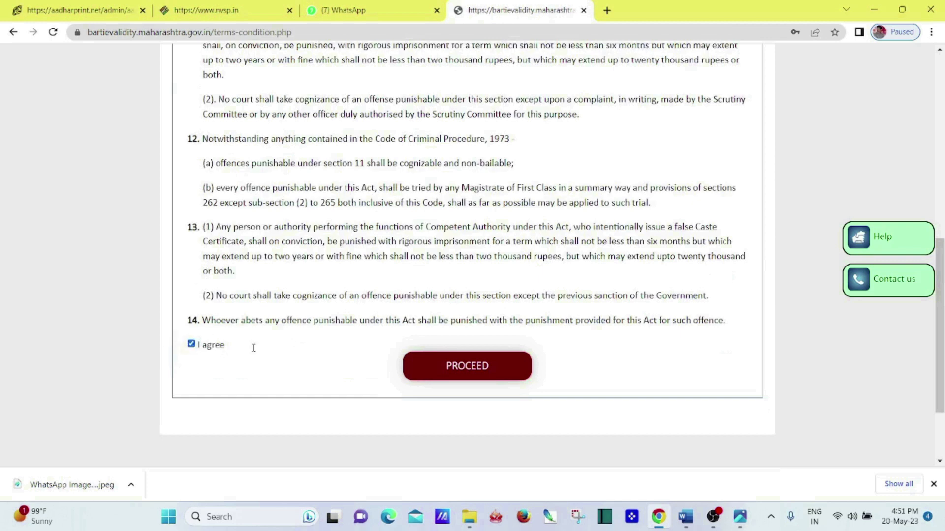
# Submit an Education application for Government of India Scholarship at Below XII qualification.
pyautogui.click(466, 371)
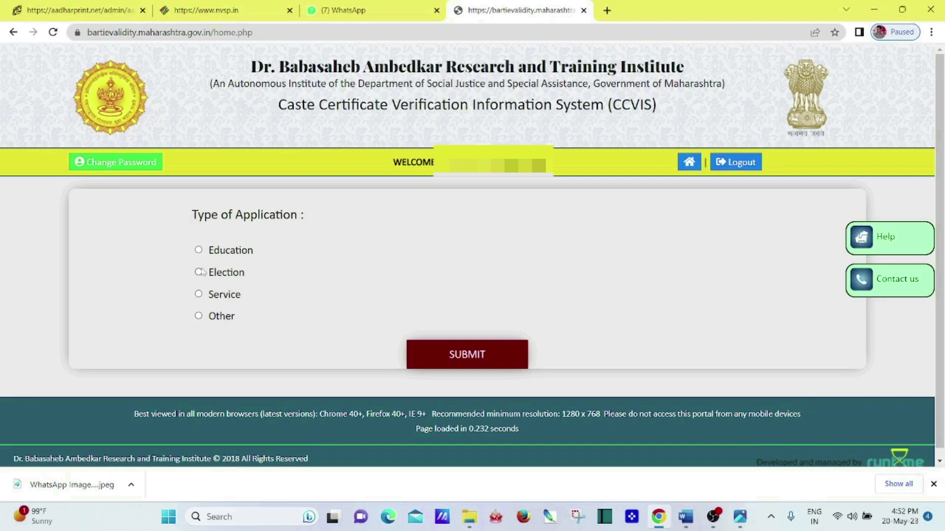
pyautogui.click(199, 251)
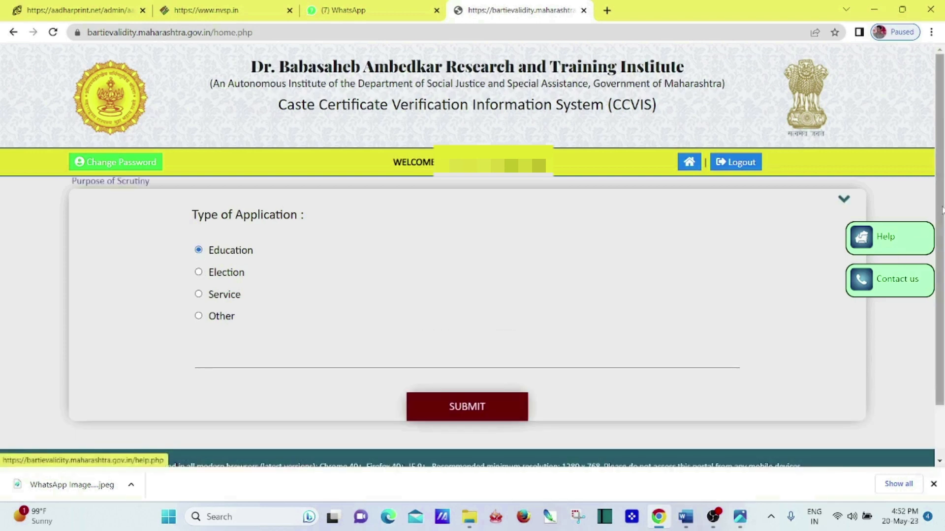
pyautogui.scroll(-1, 468, 246)
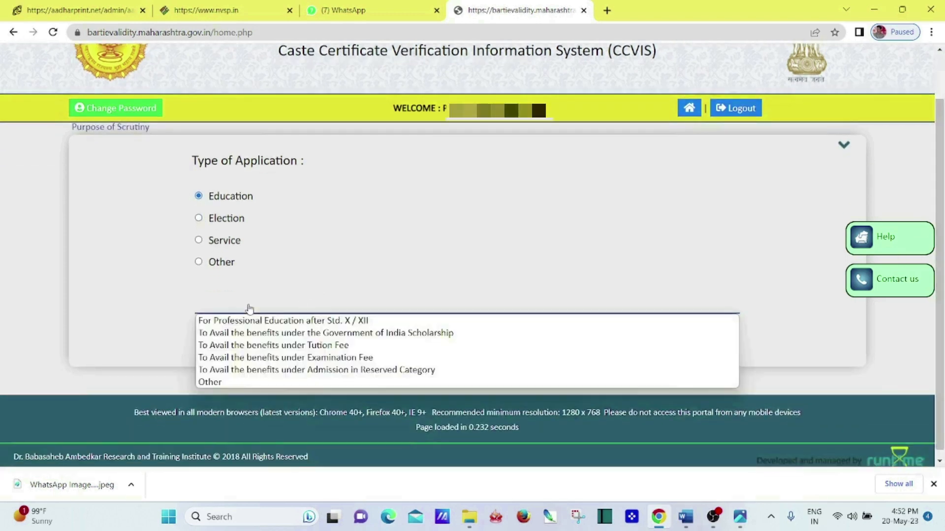
pyautogui.click(352, 312)
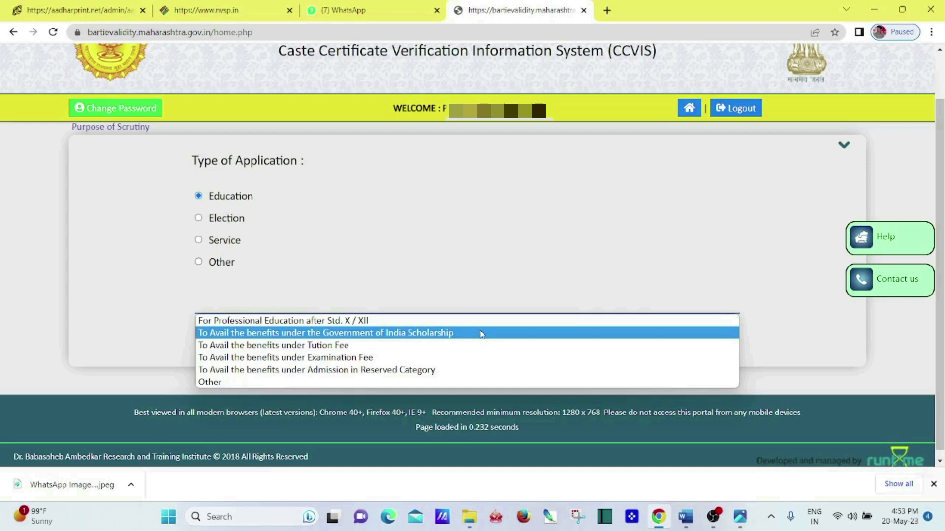
pyautogui.click(481, 334)
pyautogui.click(264, 373)
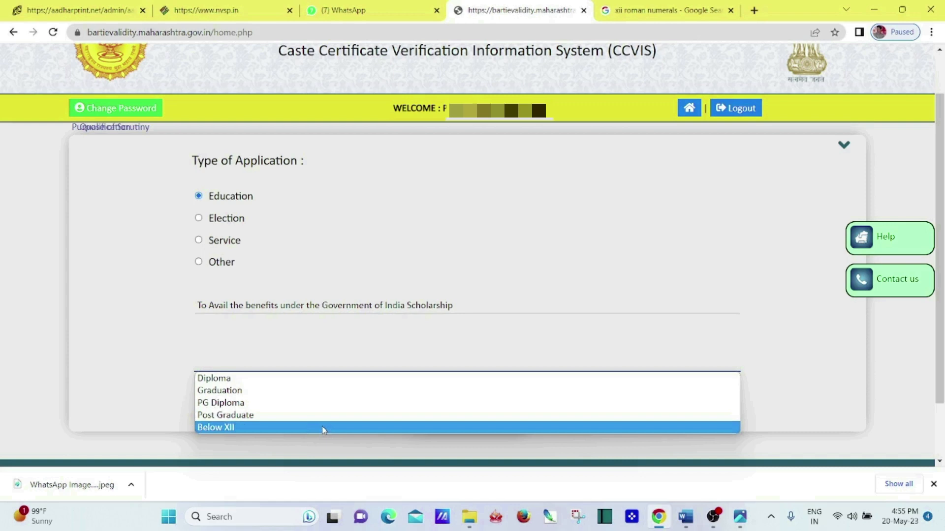
pyautogui.click(323, 430)
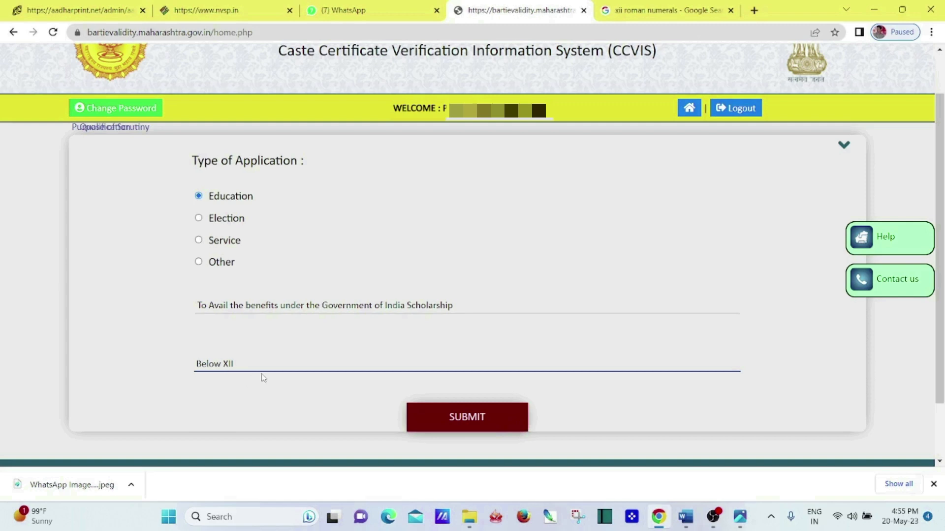
pyautogui.click(477, 420)
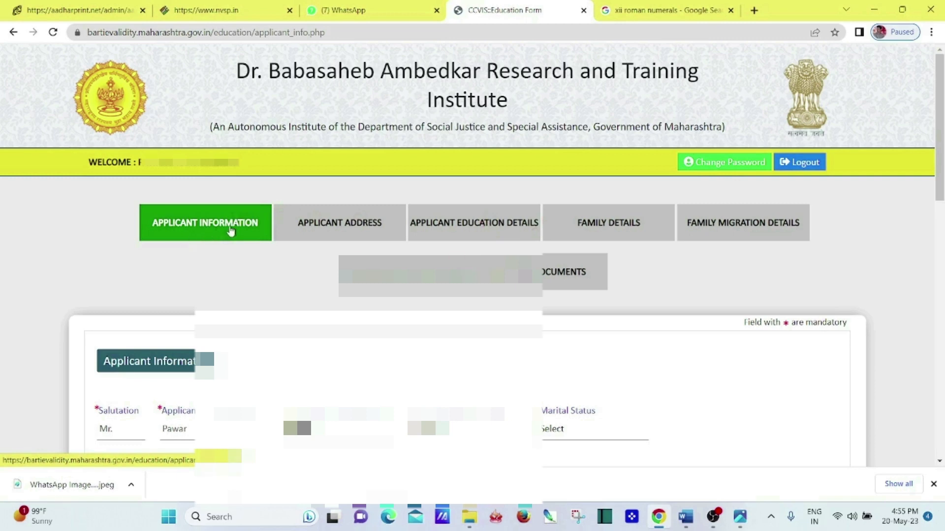
pyautogui.scroll(-3, 230, 230)
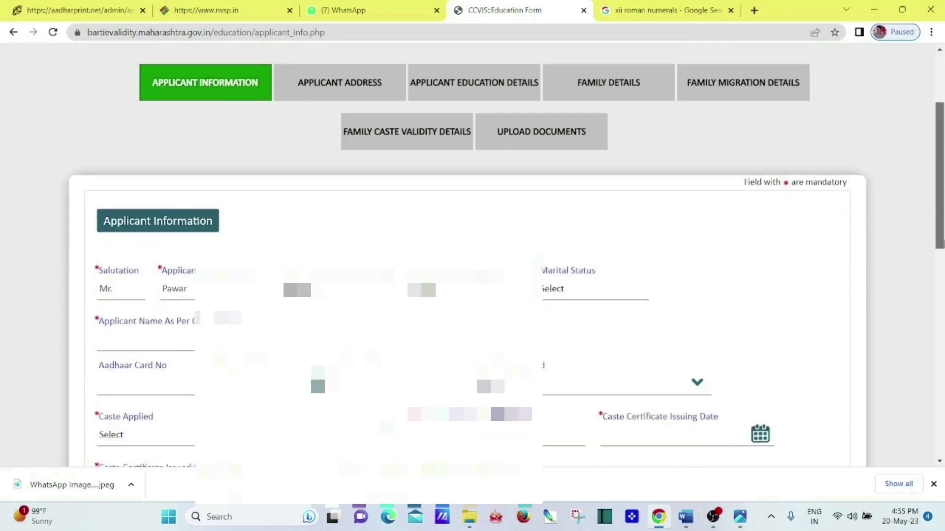
pyautogui.scroll(-2, 142, 104)
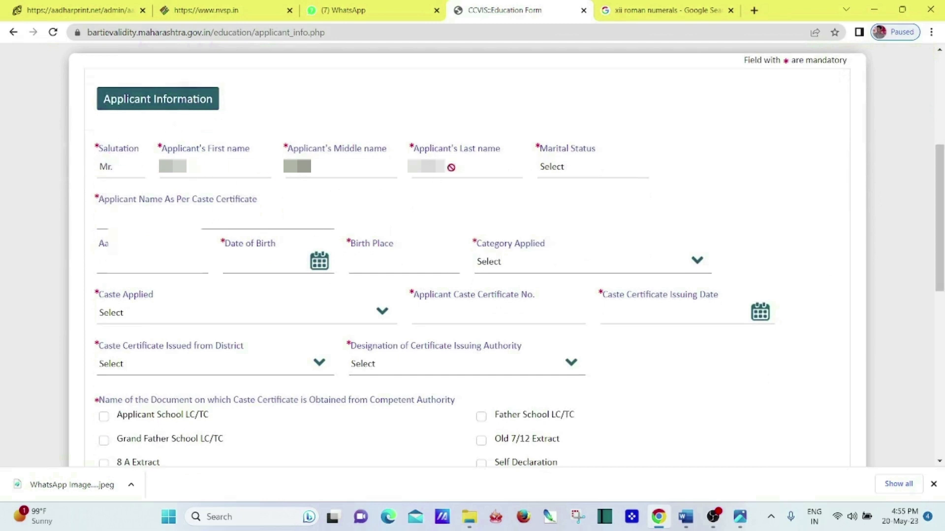
pyautogui.click(573, 170)
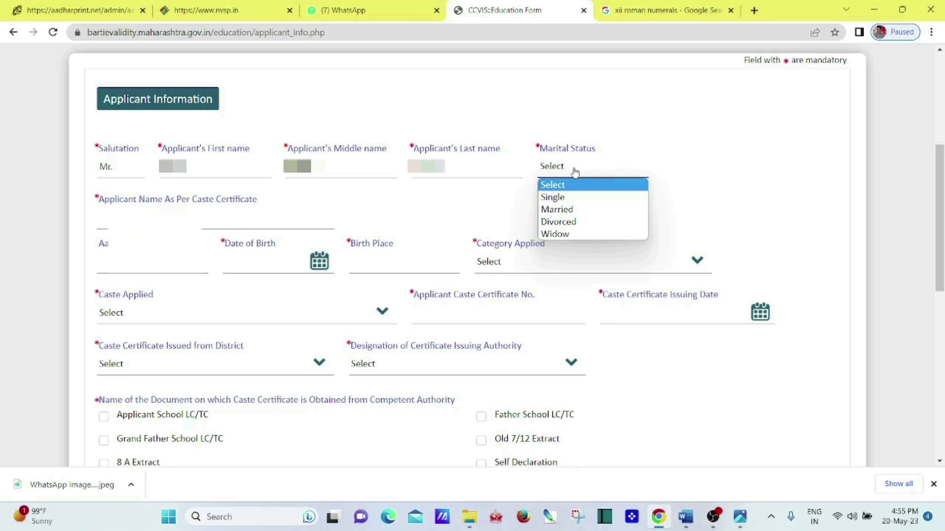
pyautogui.press('Down')
pyautogui.press('Return')
pyautogui.click(577, 169)
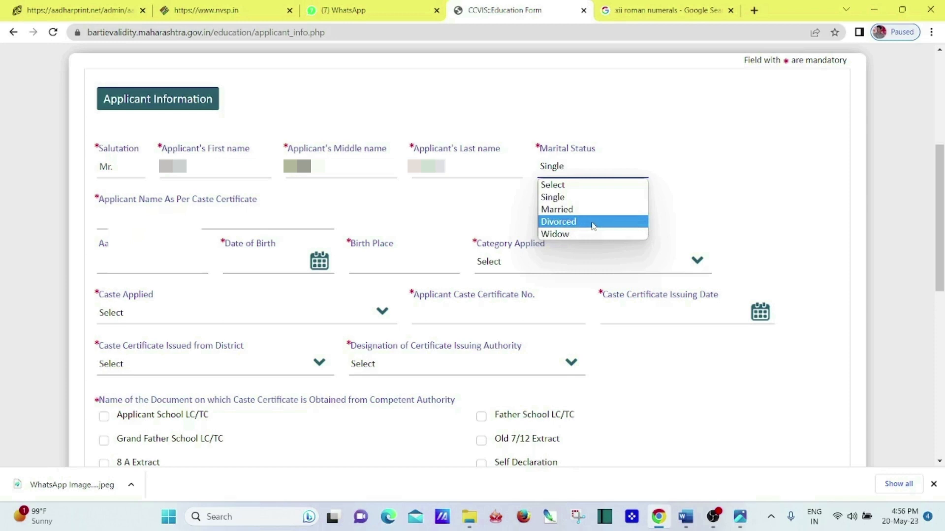
pyautogui.click(185, 220)
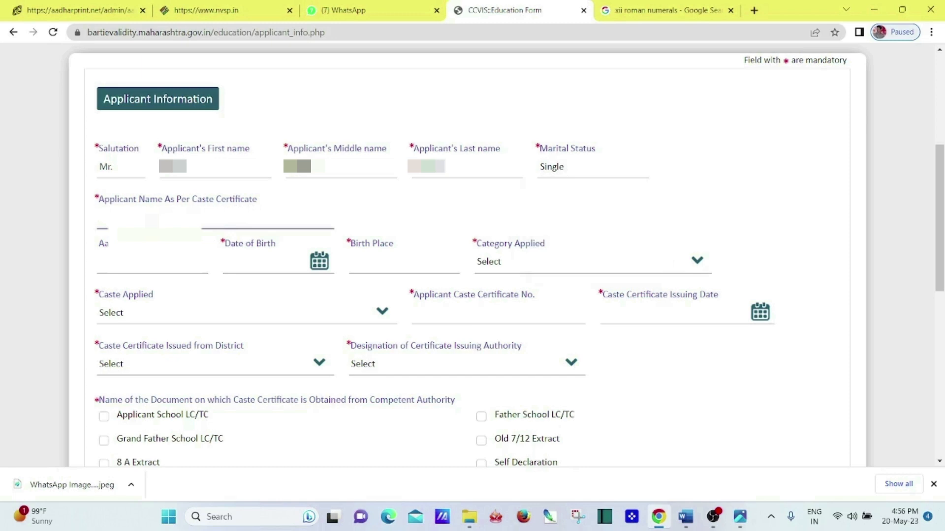
pyautogui.click(125, 264)
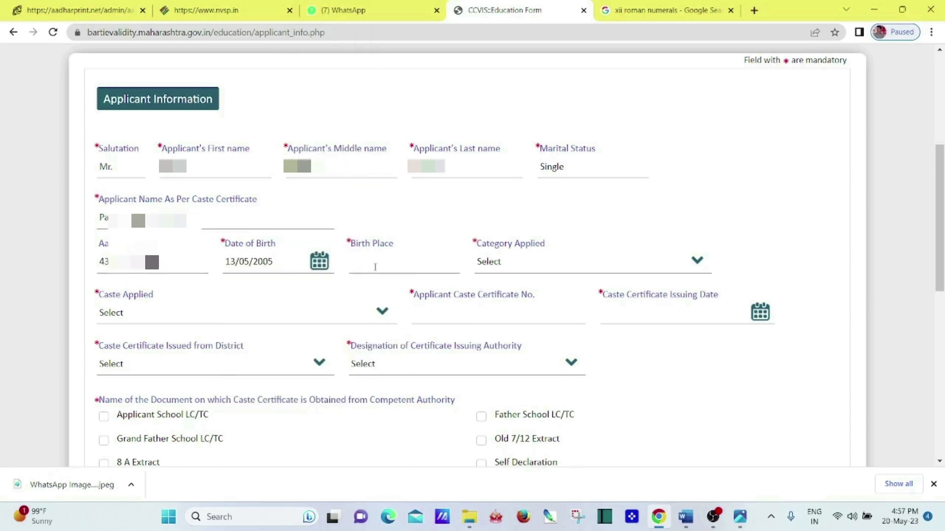
pyautogui.click(375, 267)
pyautogui.write('Rahalpatti Tanda')
# Enter category Vimukta Jati (A) and the certificate details, issued by Aurangabad's Sub Divisional Officer.
pyautogui.click(546, 262)
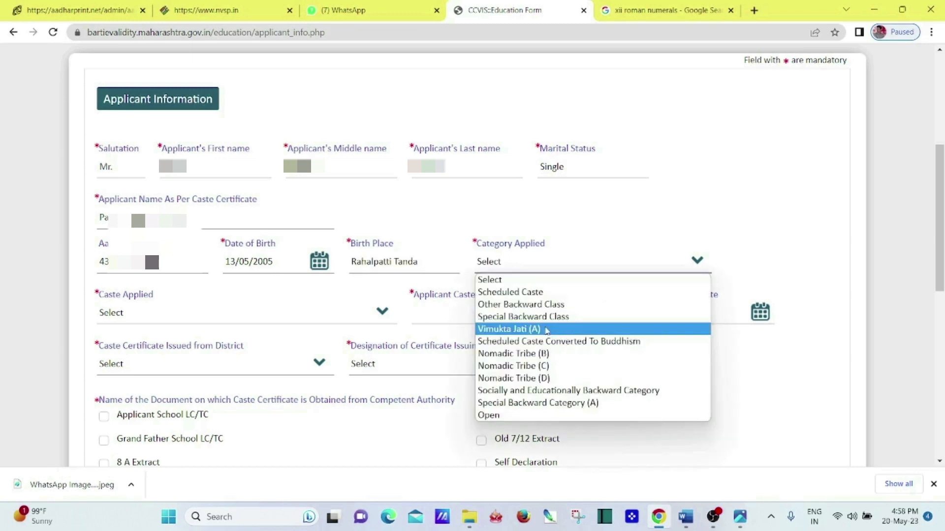
pyautogui.click(547, 330)
pyautogui.click(428, 320)
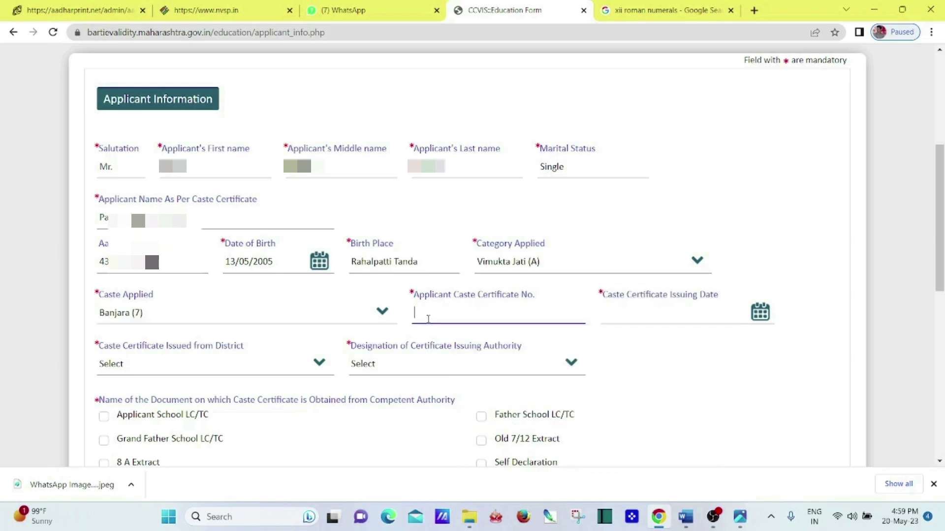
pyautogui.click(666, 316)
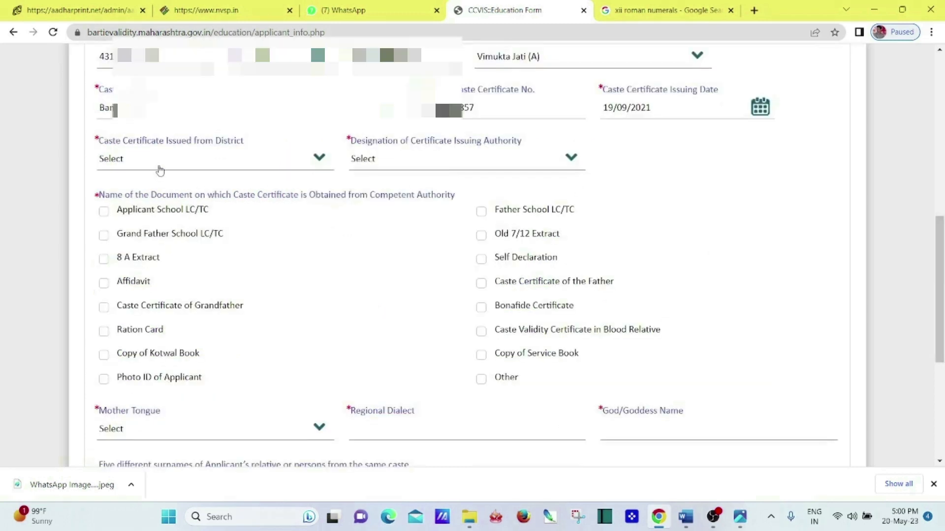
pyautogui.click(159, 169)
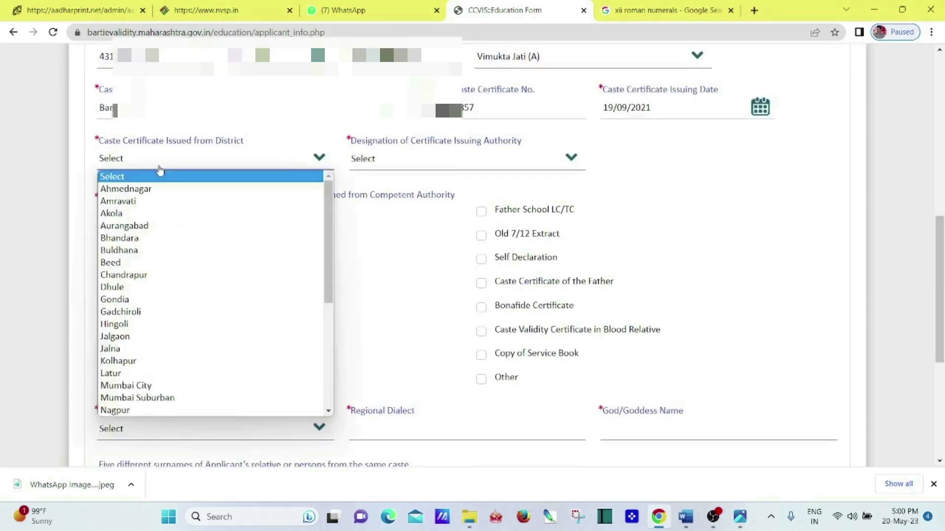
pyautogui.click(153, 227)
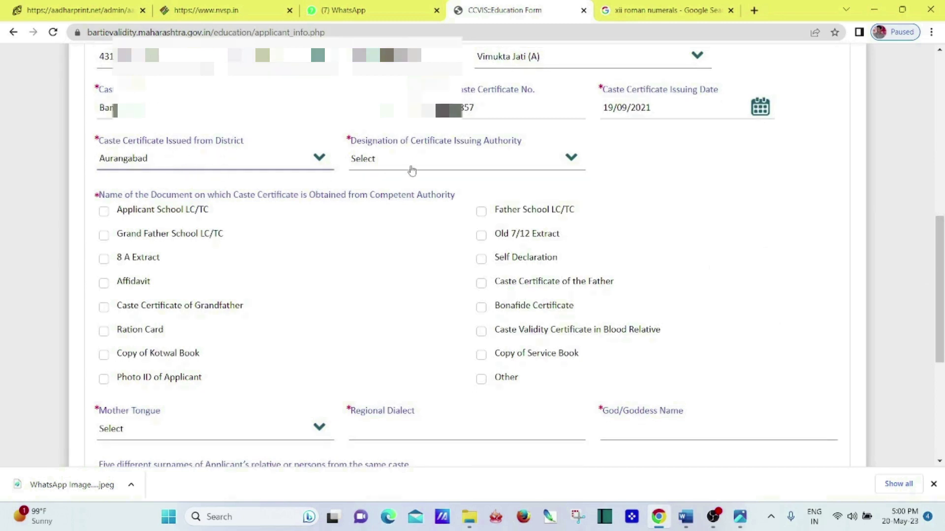
pyautogui.click(412, 171)
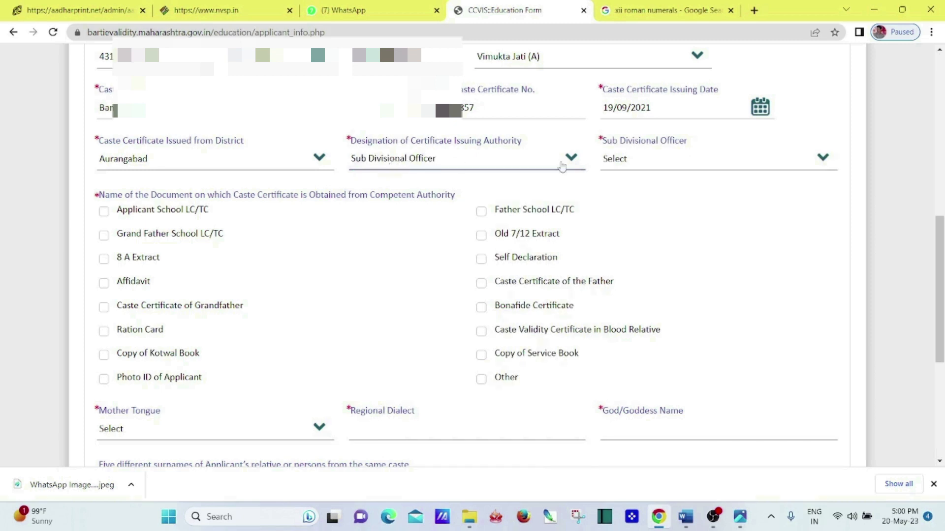
pyautogui.click(668, 161)
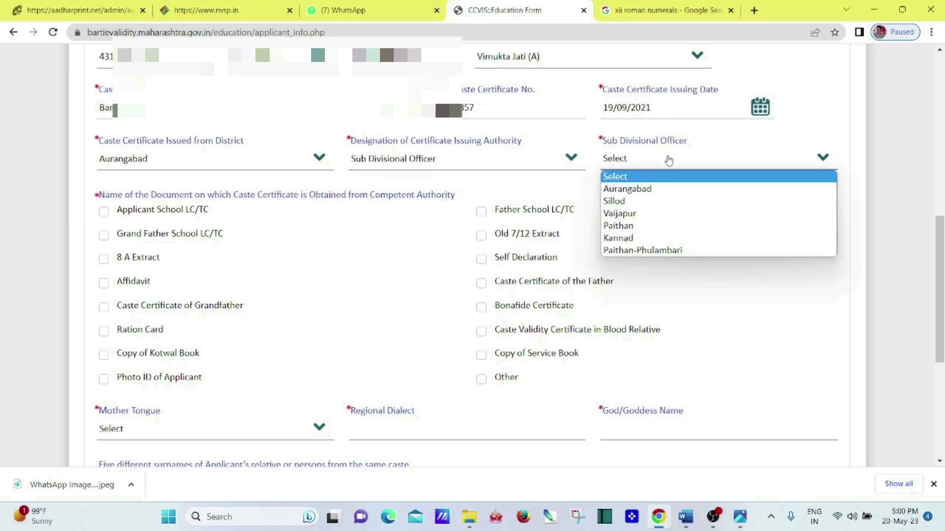
pyautogui.click(651, 189)
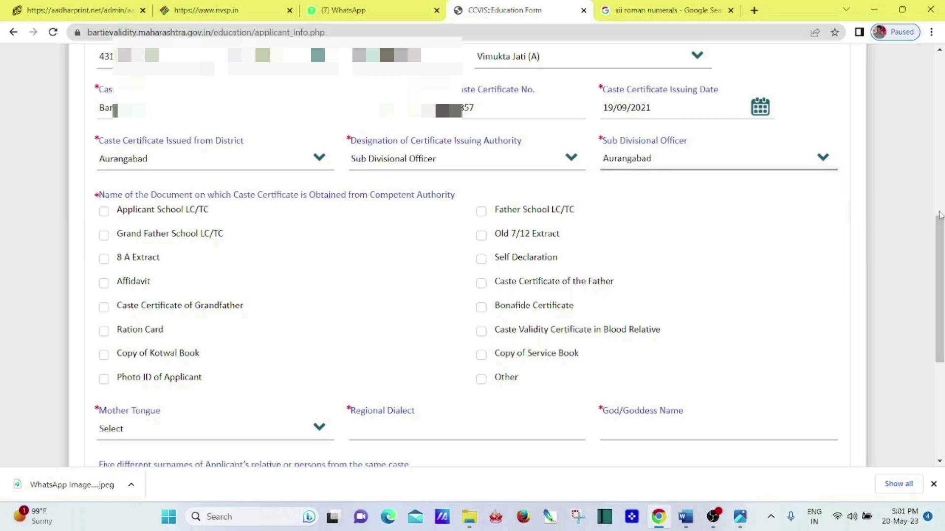
pyautogui.moveTo(941, 243); pyautogui.dragTo(940, 269)
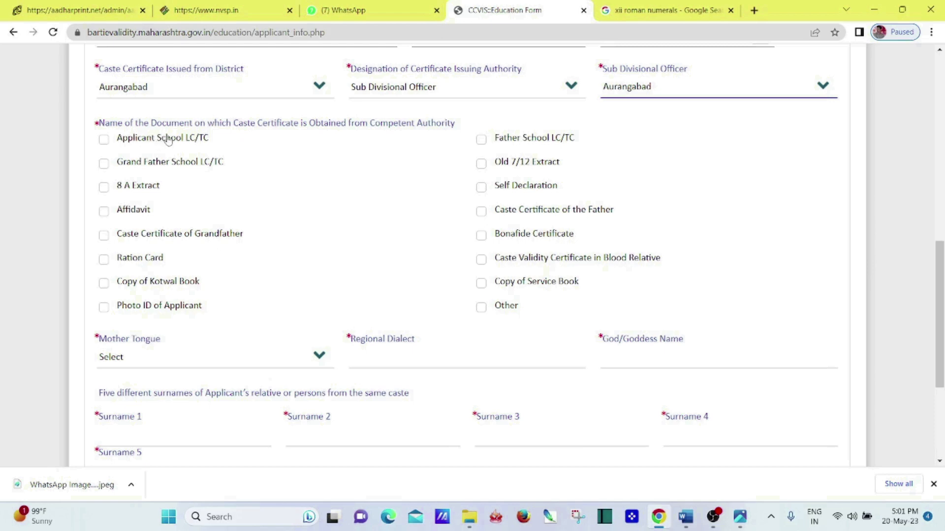
# Tick the school LC/TCs, Affidavit, Self Declaration, father's caste, Bonafide and blood-relative validity, plus Other 'Grandfather Shapathpatr'.
pyautogui.click(104, 139)
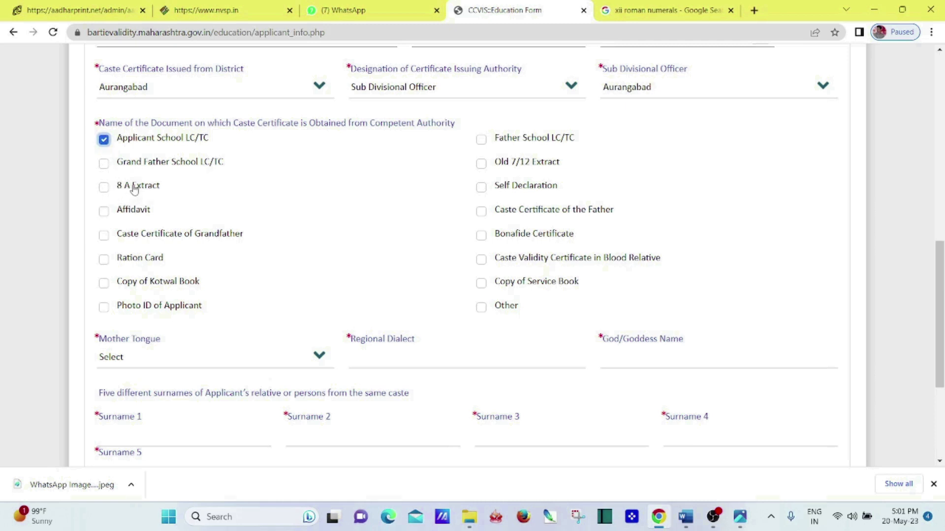
pyautogui.click(104, 211)
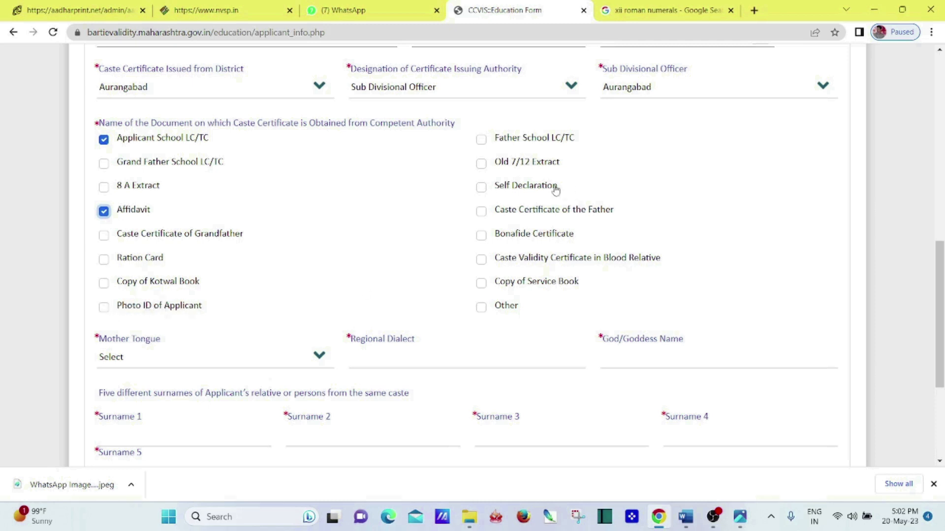
pyautogui.click(484, 141)
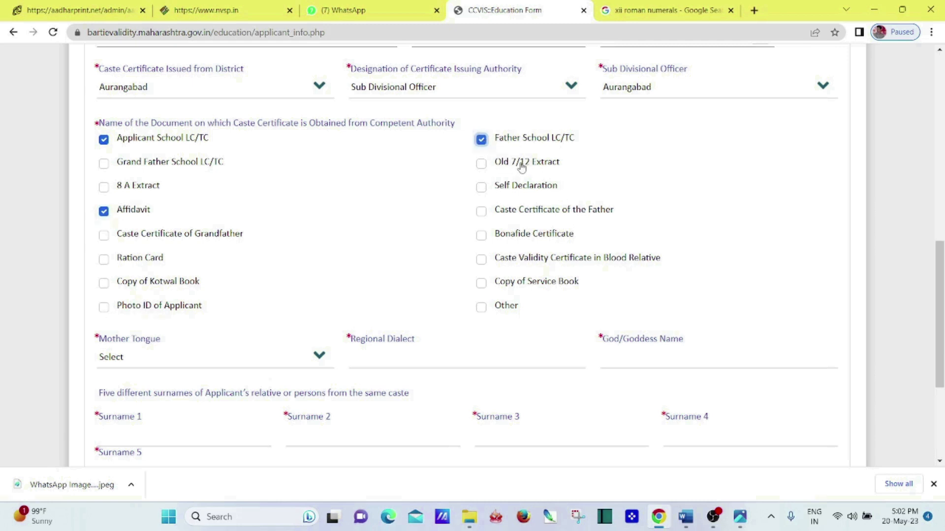
pyautogui.click(482, 187)
pyautogui.click(481, 211)
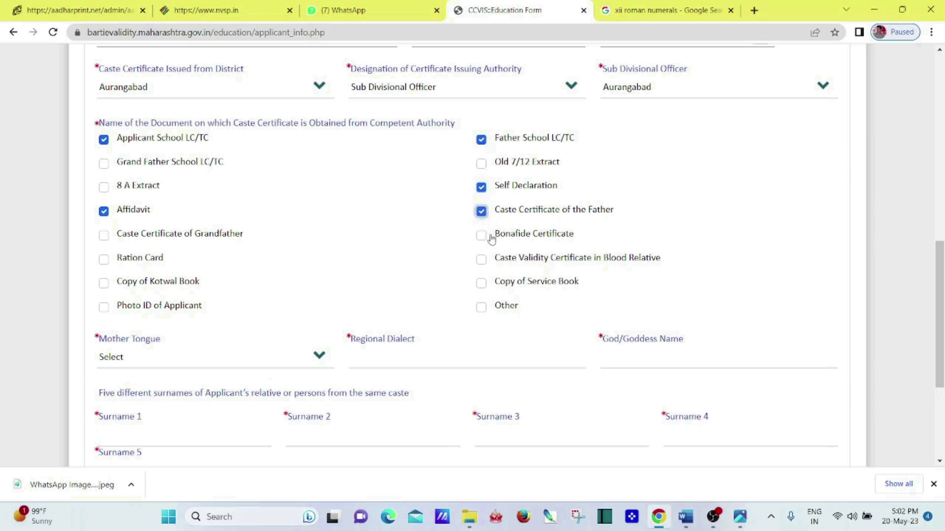
pyautogui.click(482, 236)
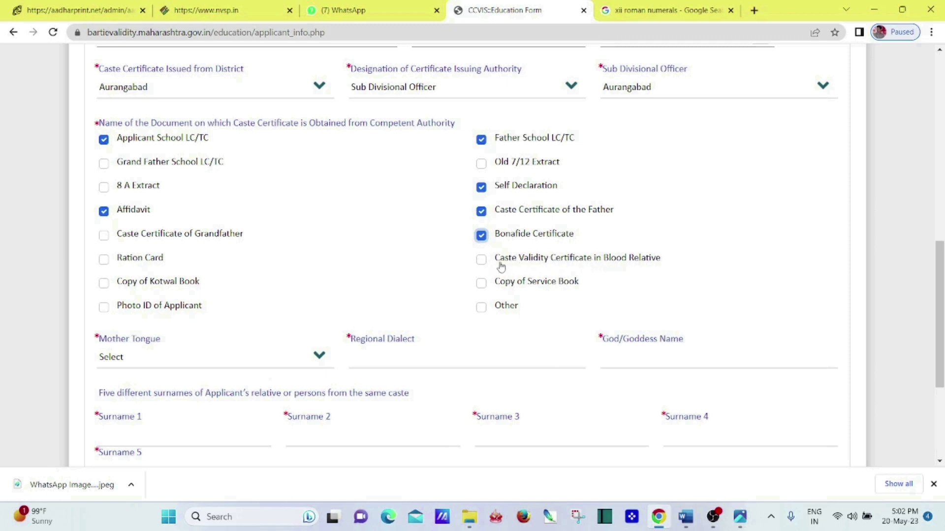
pyautogui.click(482, 262)
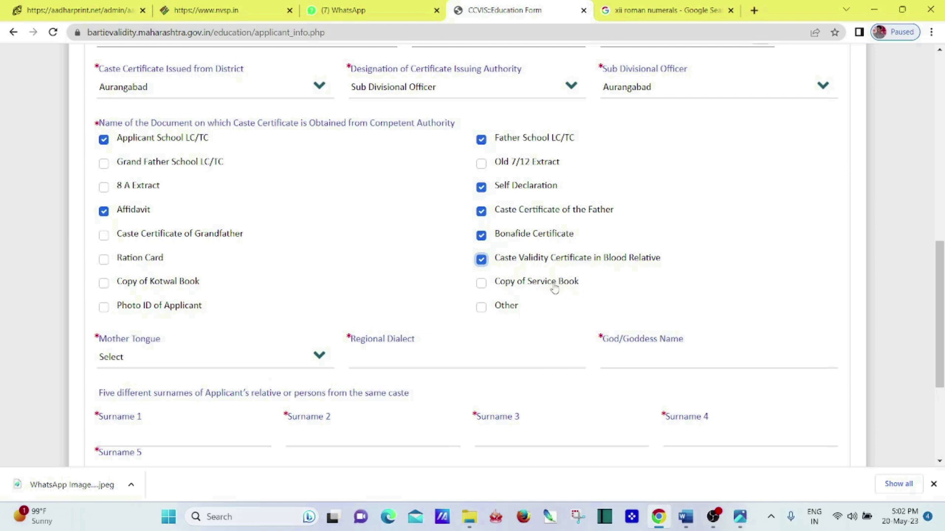
pyautogui.click(483, 310)
pyautogui.click(306, 345)
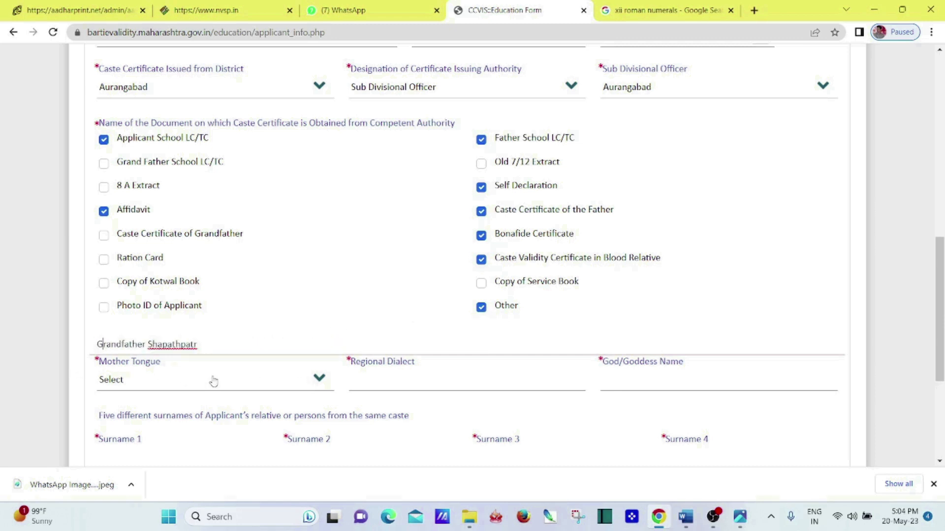
# Set mother tongue Marathi, dialect Banjara, goddess Tulja Bhavani, and surnames jadhav, chavan, rathod, aade, pawar.
pyautogui.click(163, 389)
pyautogui.click(147, 407)
pyautogui.click(405, 385)
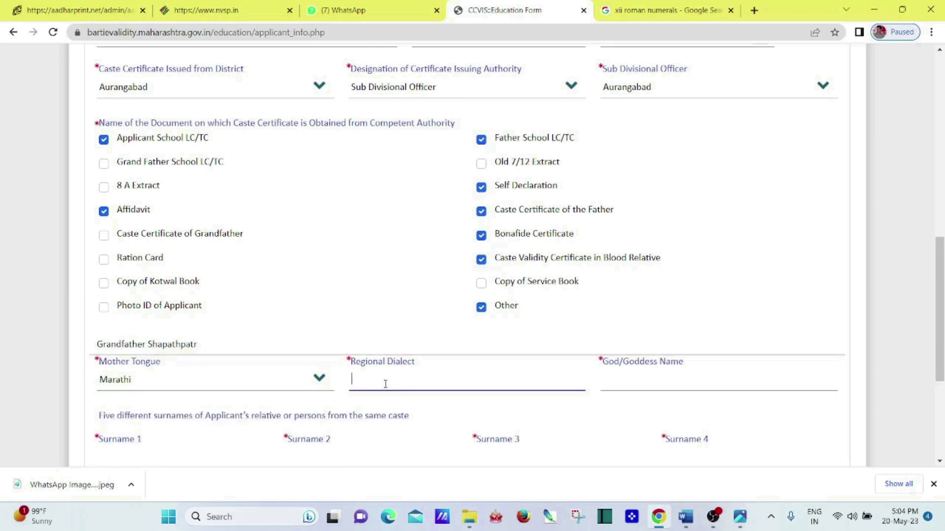
pyautogui.write('Banjara')
pyautogui.click(668, 387)
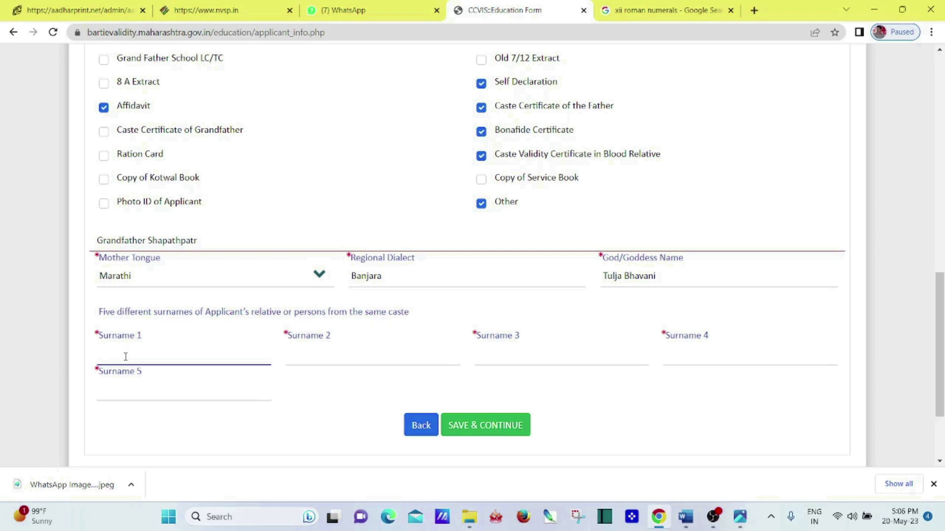
pyautogui.write('jadhav\tchavan\trathod\taade\tpawar')
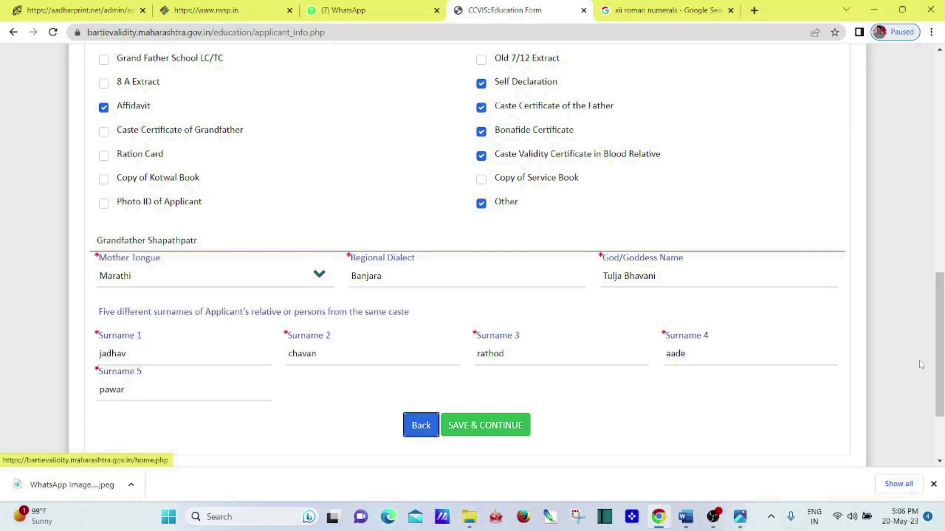
# Save the applicant information and confirm the 'Are You Sure!' prompt.
pyautogui.moveTo(940, 342); pyautogui.dragTo(941, 377)
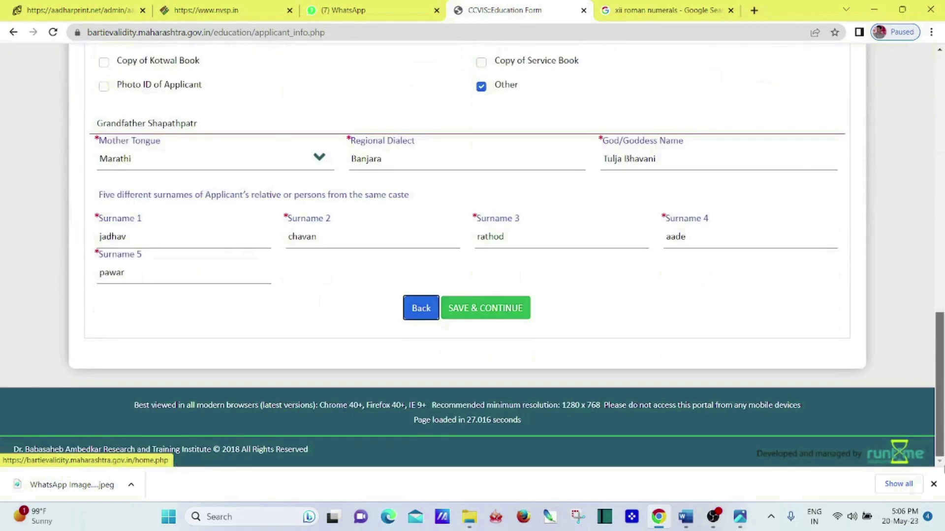
pyautogui.click(476, 310)
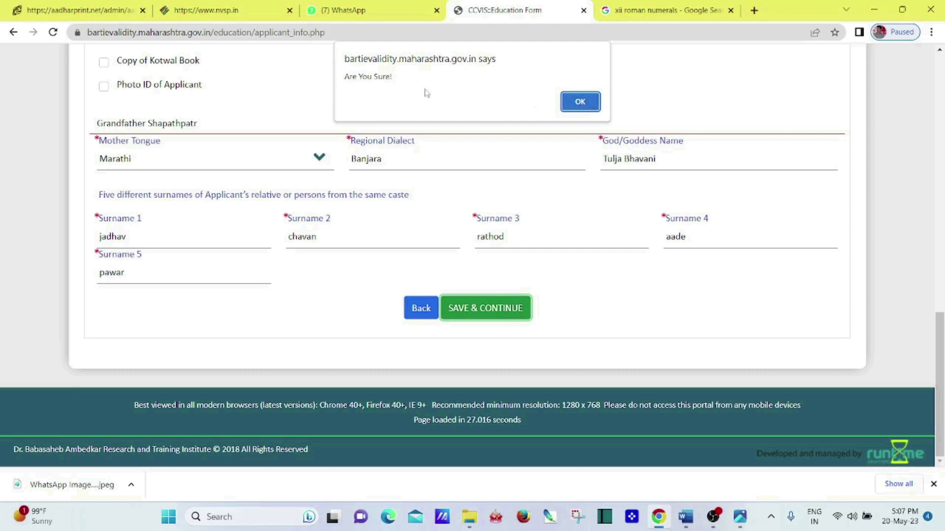
pyautogui.click(583, 101)
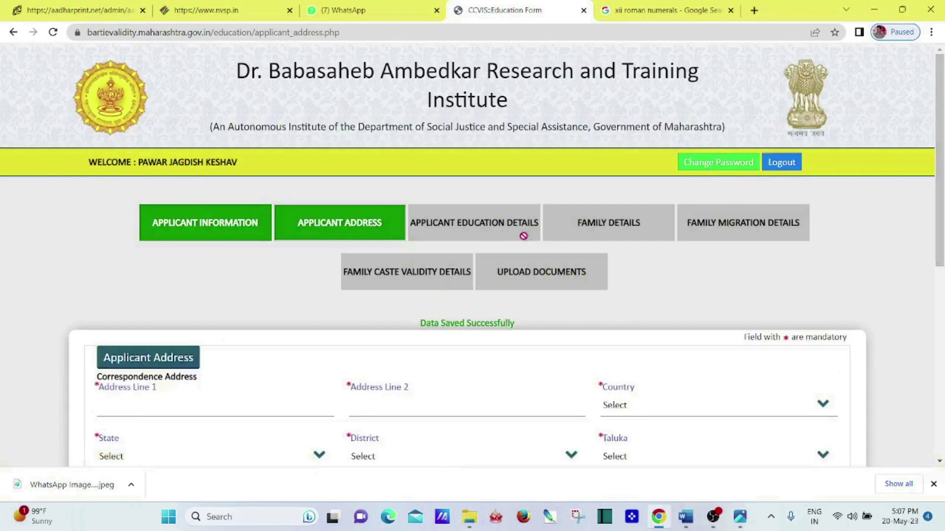
# Enter the Aurangabad-taluka correspondence address and residence year, mark permanent address same, and save.
pyautogui.scroll(-3, 443, 224)
pyautogui.scroll(-1, 526, 272)
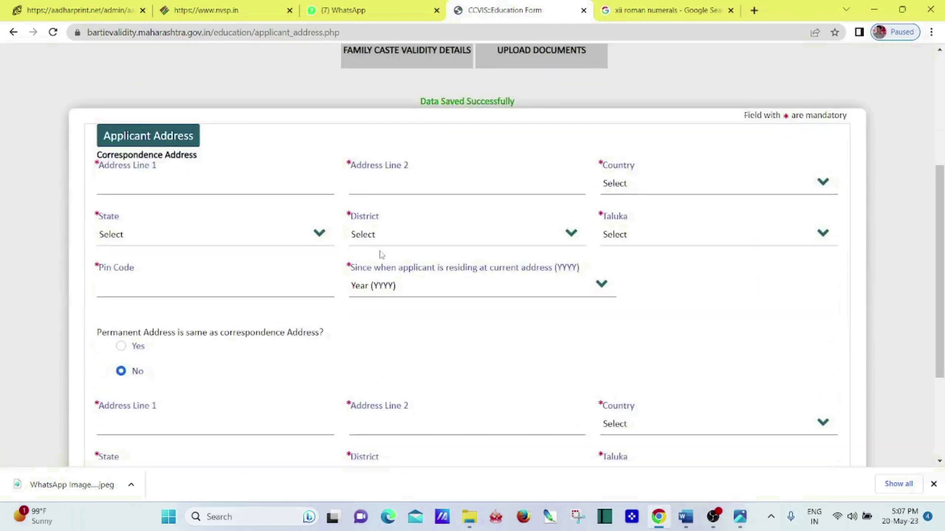
pyautogui.click(153, 186)
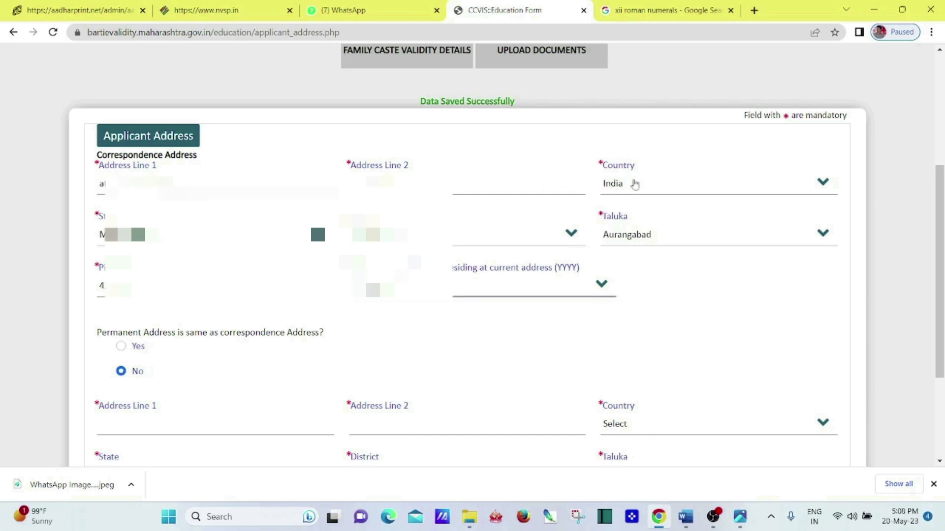
pyautogui.click(438, 285)
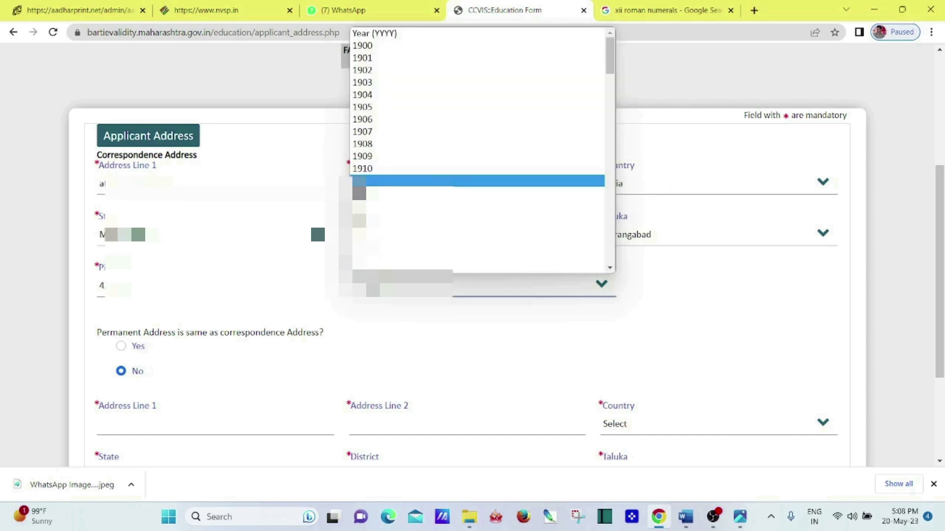
pyautogui.click(121, 345)
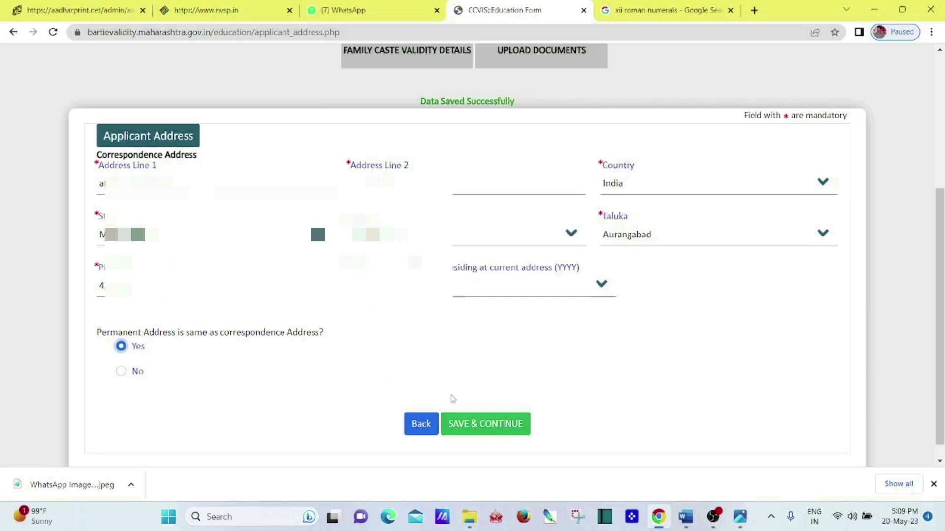
pyautogui.click(492, 429)
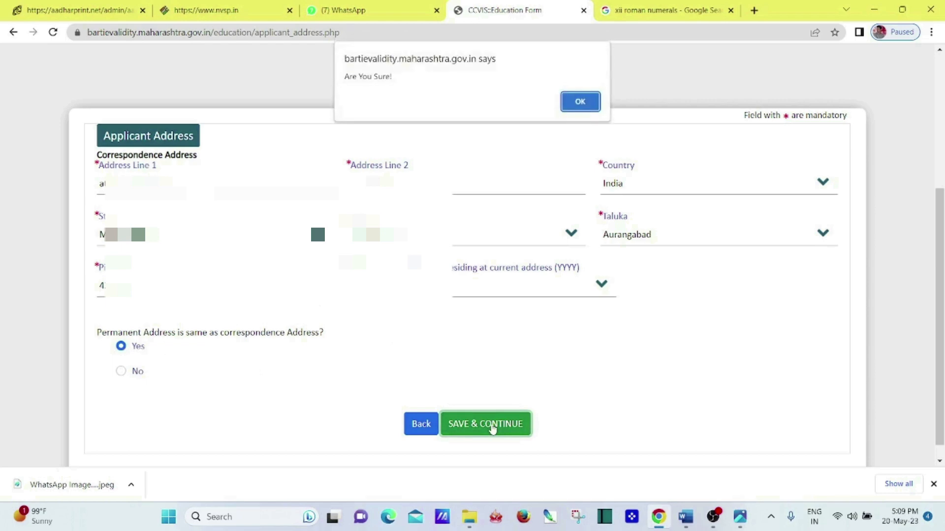
pyautogui.click(580, 102)
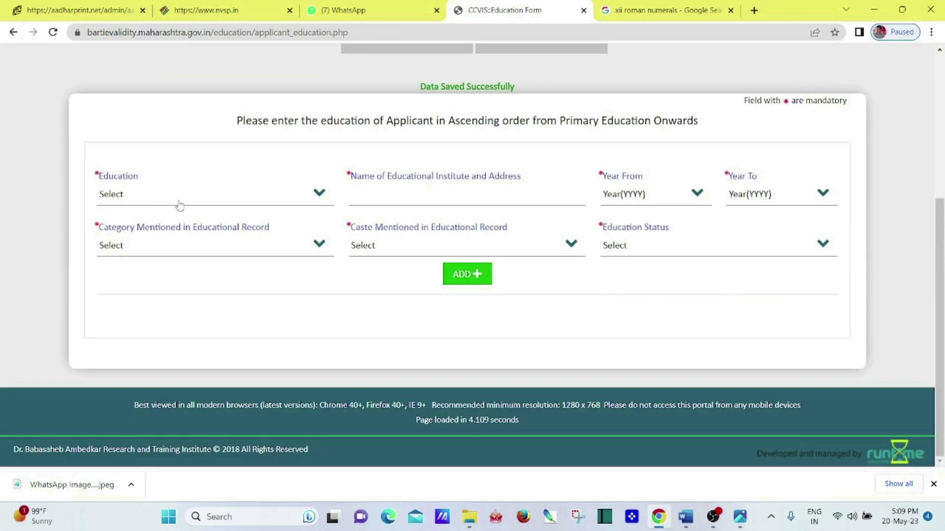
# Enter a Primary Education row for 2015–2018 with caste Banjara (7) and status Completed.
pyautogui.click(181, 199)
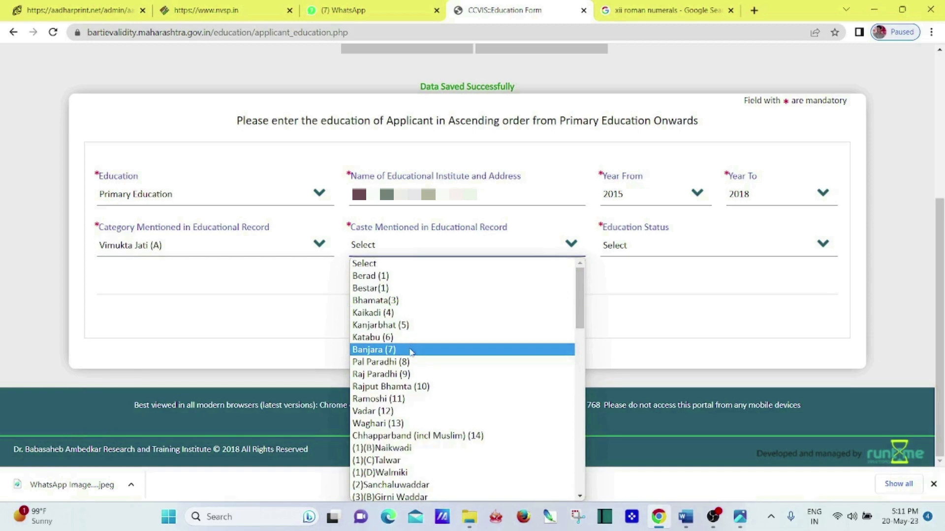
pyautogui.click(411, 351)
pyautogui.click(639, 245)
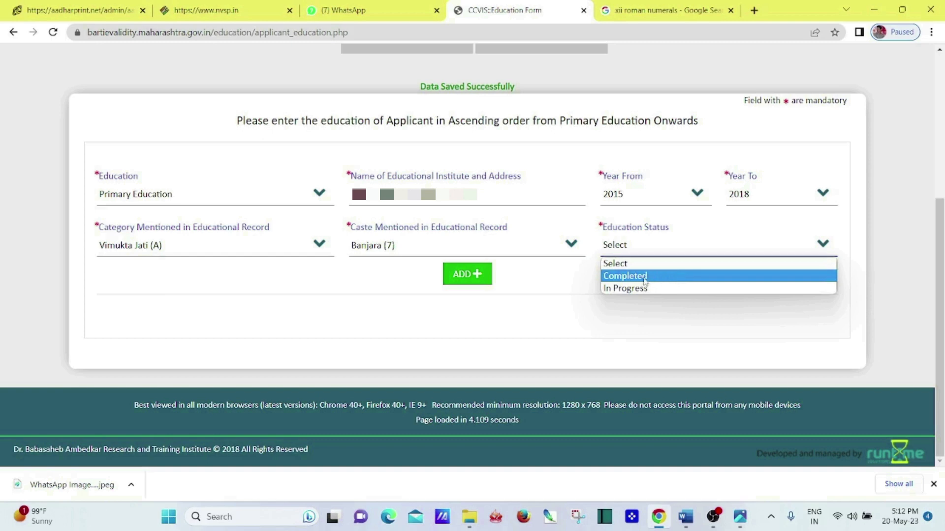
pyautogui.click(659, 276)
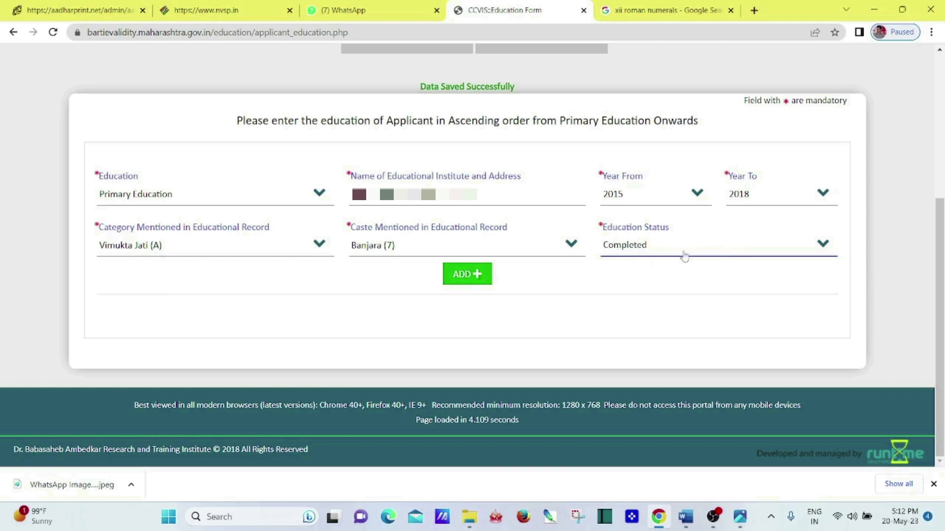
pyautogui.click(655, 251)
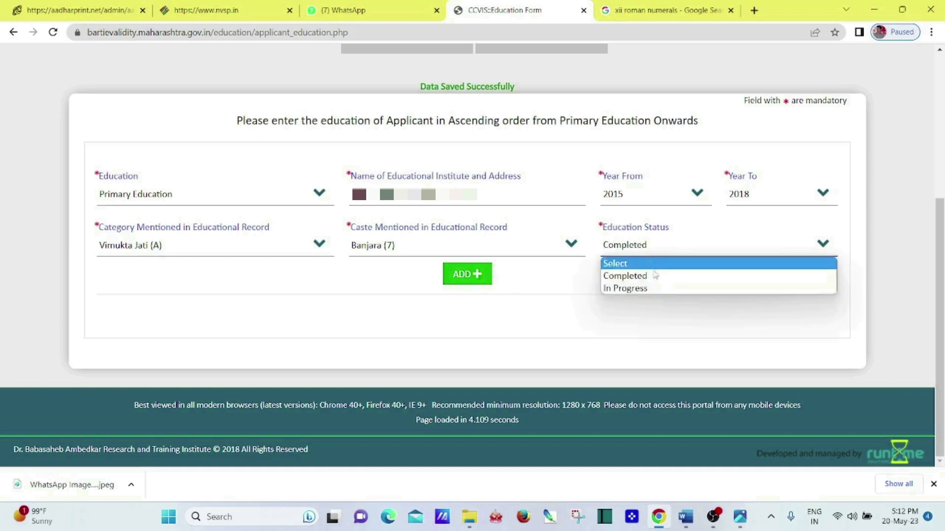
pyautogui.click(658, 277)
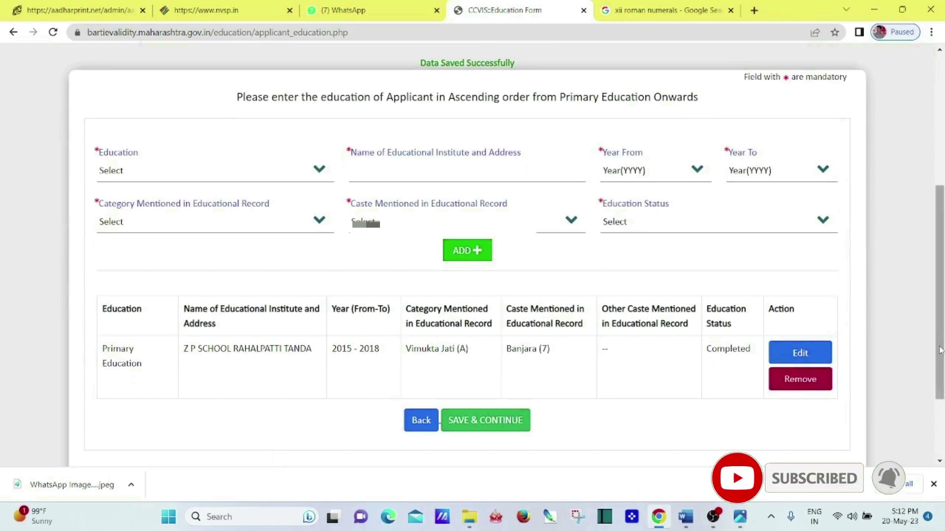
# Add a Secondary Education record: Vimukta Jati (A), Banjara (7), Completed.
pyautogui.moveTo(944, 336); pyautogui.dragTo(944, 304)
pyautogui.click(153, 229)
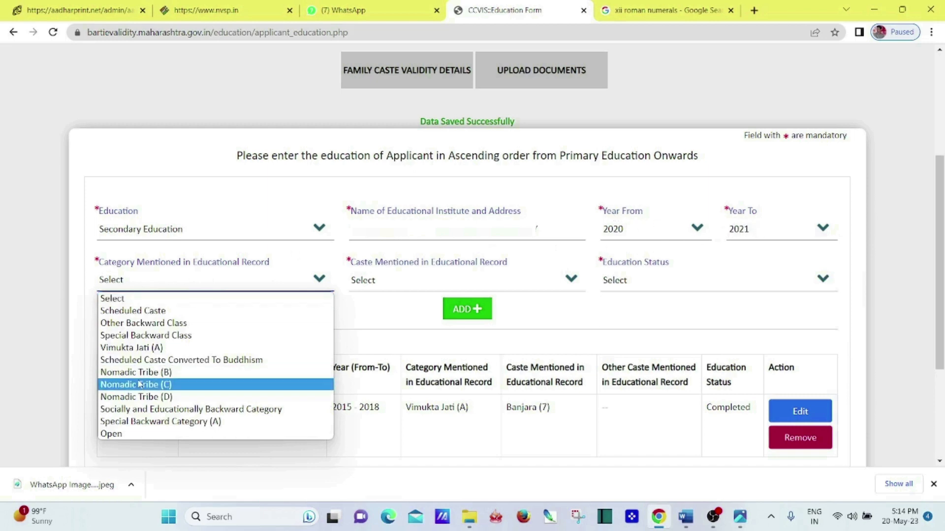
pyautogui.click(184, 349)
pyautogui.click(392, 284)
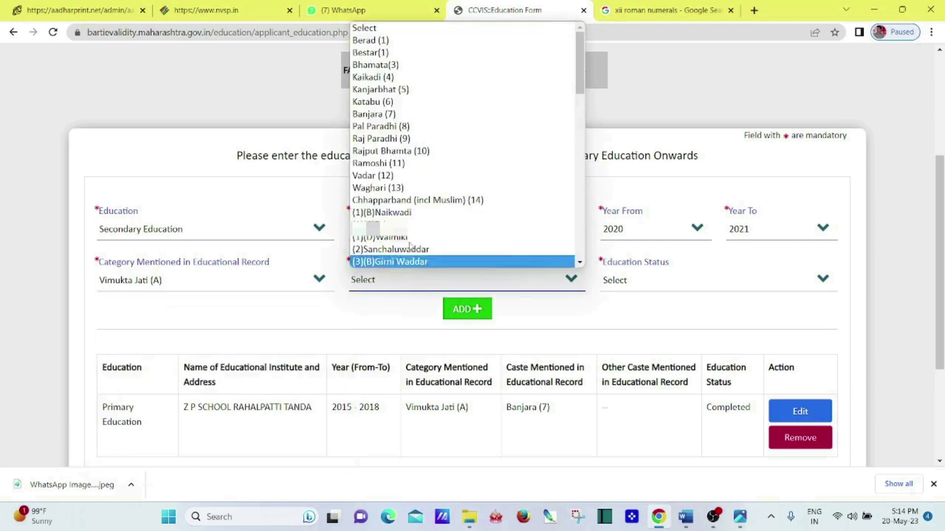
pyautogui.click(423, 114)
pyautogui.click(632, 283)
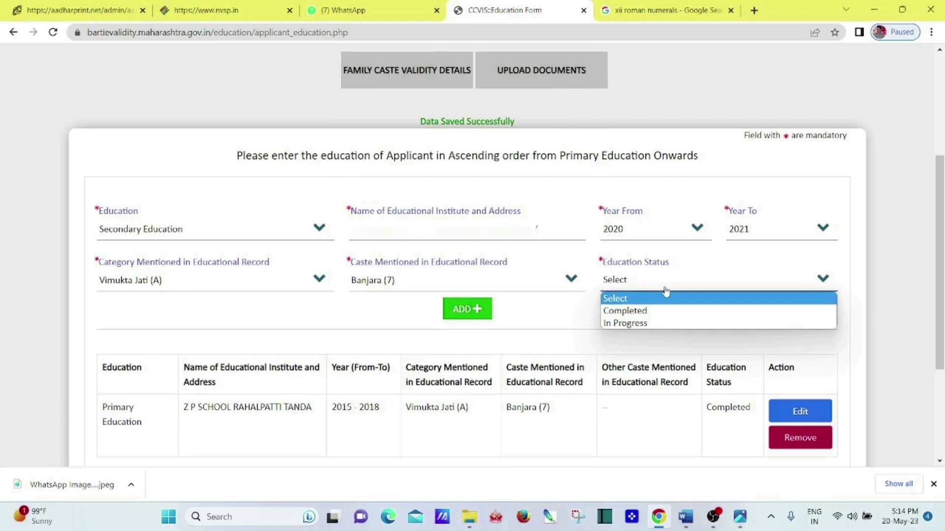
pyautogui.click(660, 311)
pyautogui.click(444, 313)
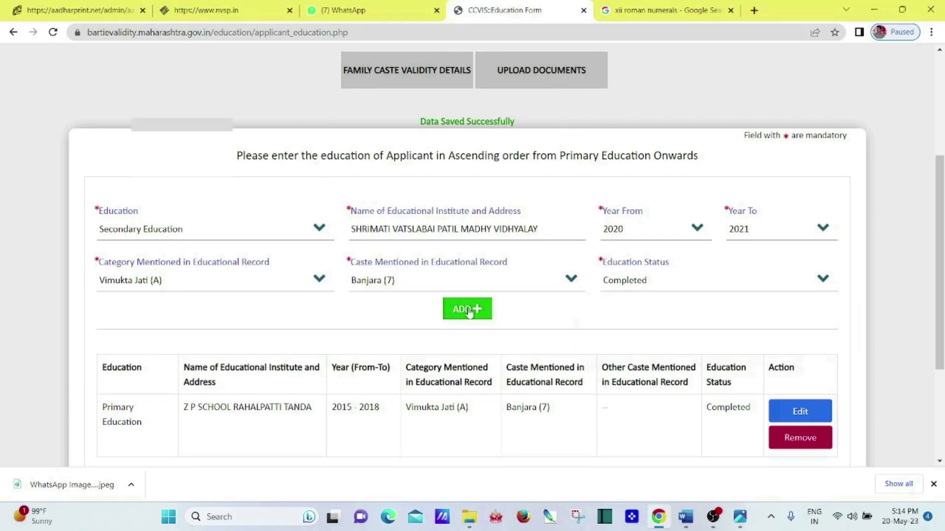
# Scroll to the bottom and save the education details with SAVE & CONTINUE.
pyautogui.moveTo(932, 176); pyautogui.dragTo(937, 249)
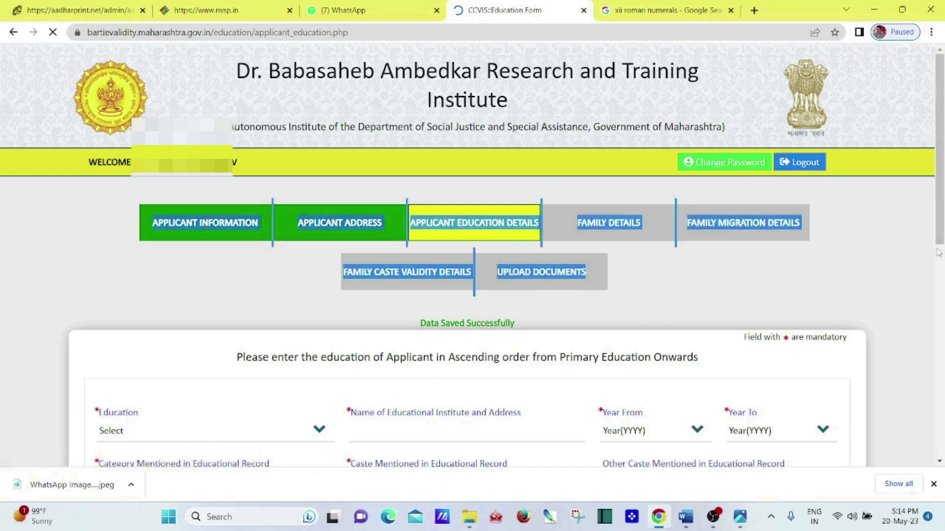
pyautogui.moveTo(940, 169); pyautogui.dragTo(944, 350)
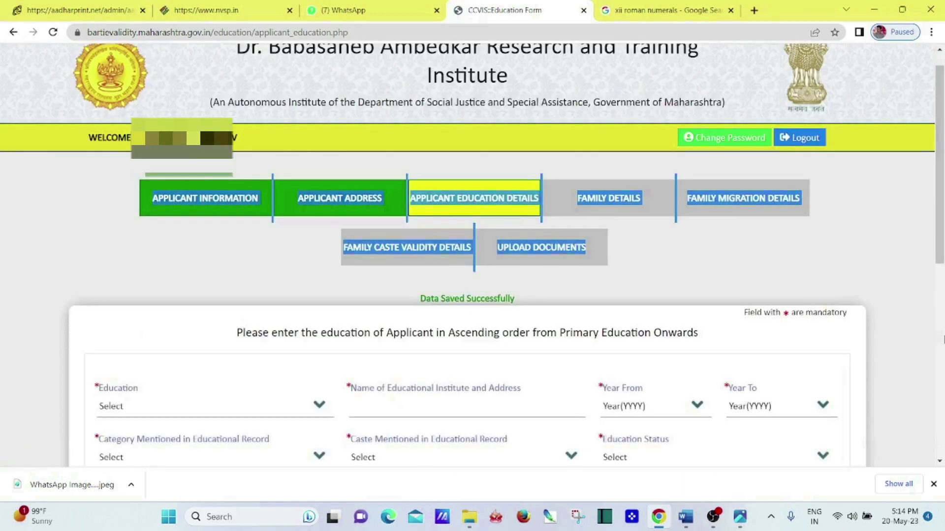
pyautogui.click(898, 313)
pyautogui.scroll(-8, 523, 343)
pyautogui.click(490, 313)
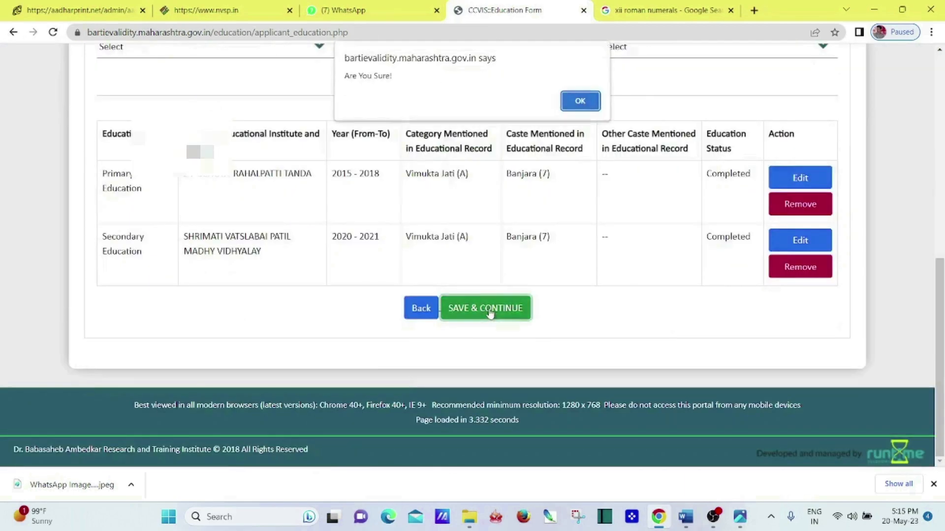
# Confirm the education save, then enter the father's and grandfather's names and Aurangabad taluka.
pyautogui.click(580, 100)
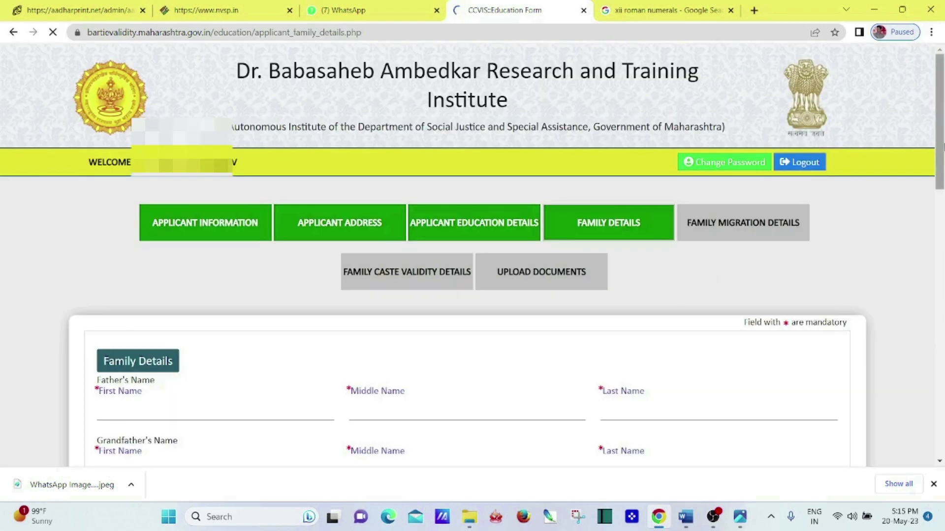
pyautogui.scroll(-2, 643, 278)
pyautogui.click(125, 289)
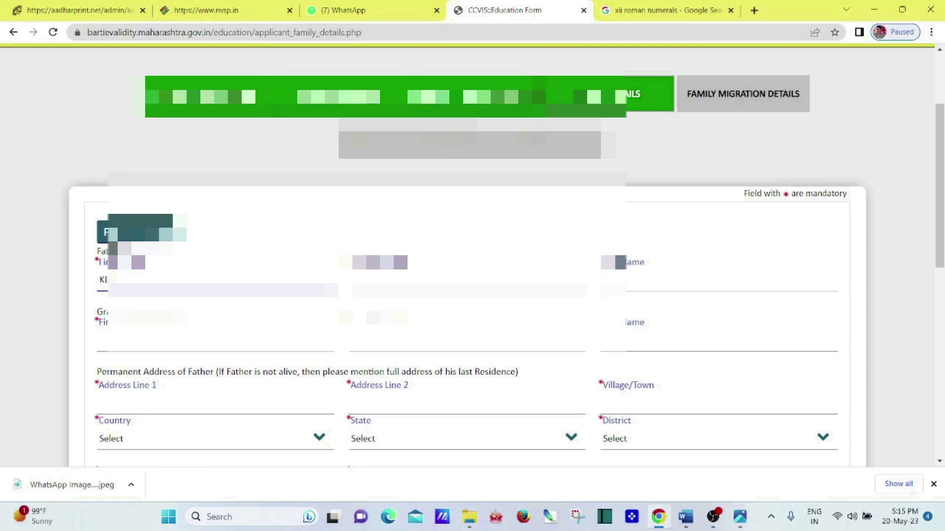
pyautogui.press('Tab')
pyautogui.write('KA')
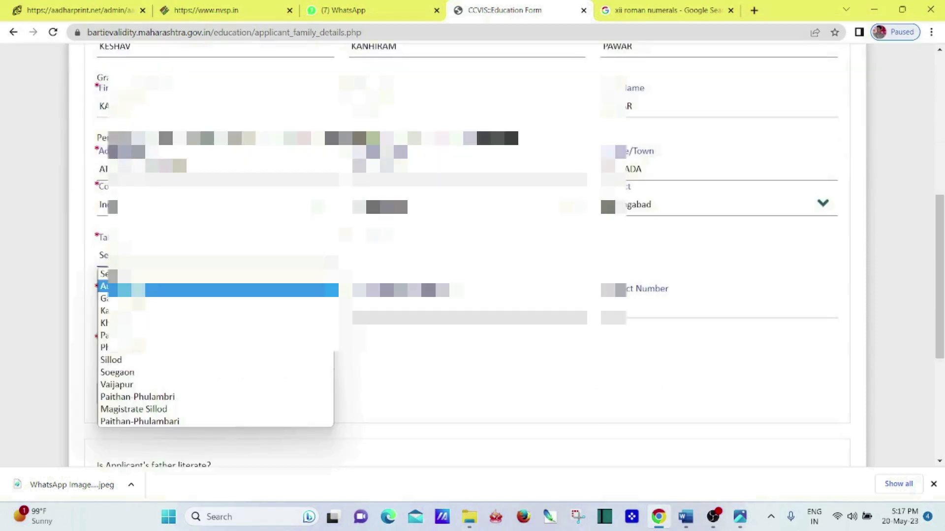
pyautogui.press('Return')
pyautogui.press('Tab')
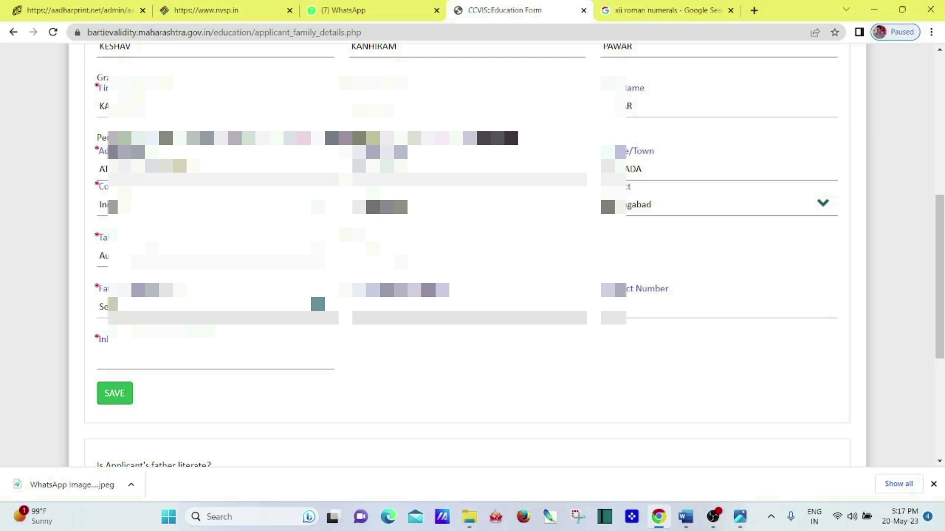
# Set occupation Other (FARMER), fill office address, contact and inherited profession DRIVER, then save.
pyautogui.click(215, 306)
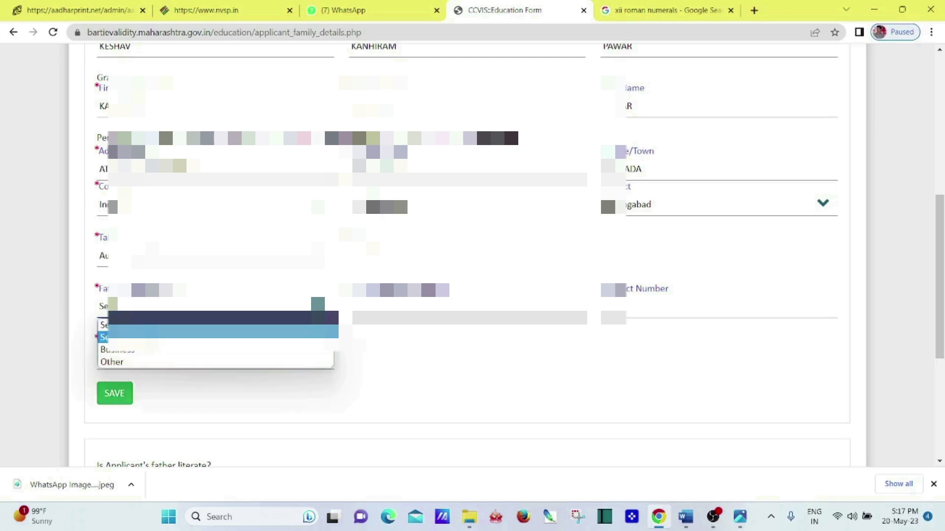
pyautogui.click(143, 362)
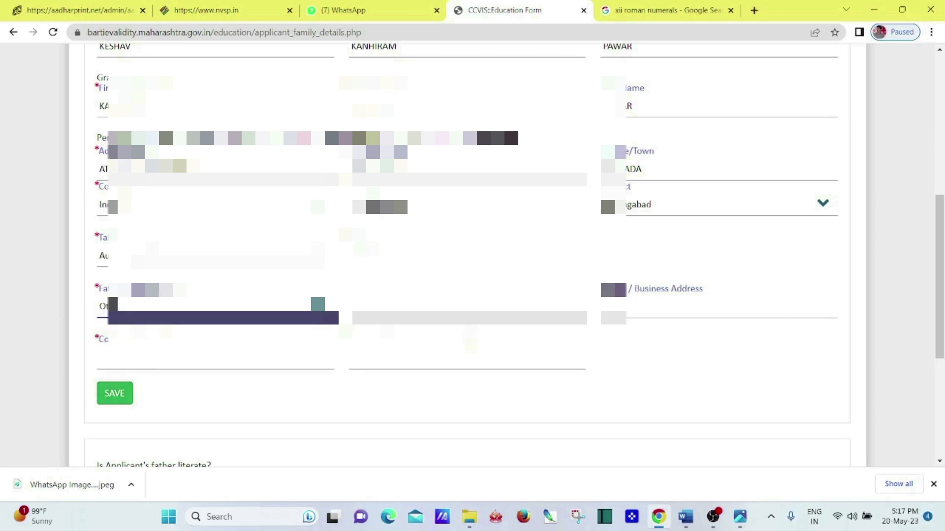
pyautogui.click(408, 306)
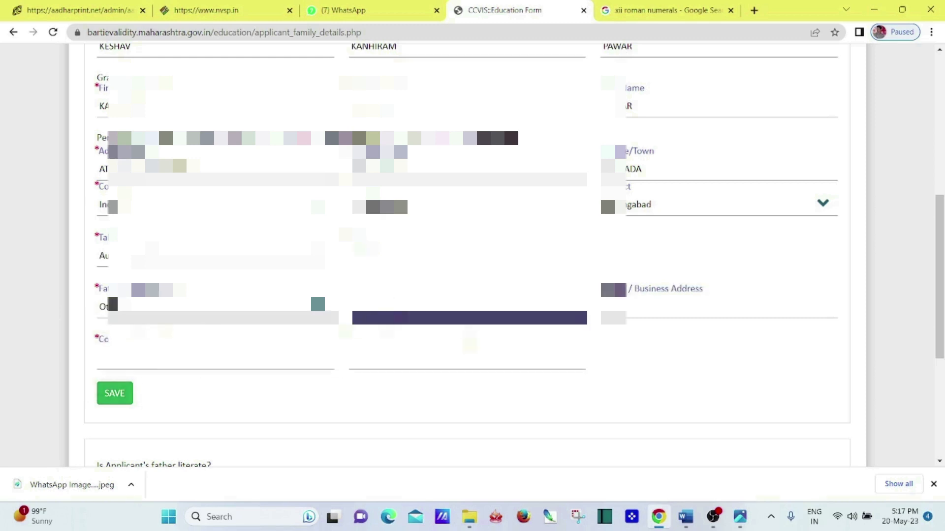
pyautogui.write('NA')
pyautogui.press('Tab')
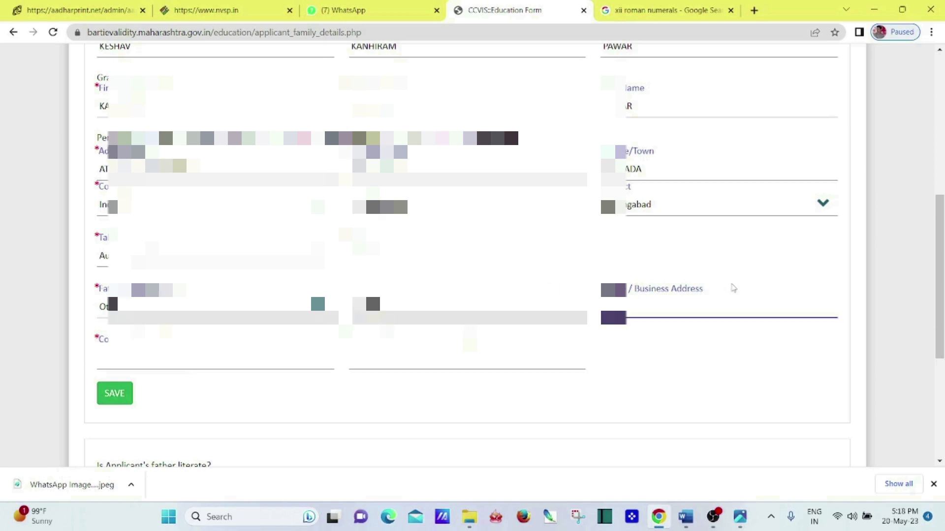
pyautogui.write('LPATTI TANDA')
pyautogui.press('Tab')
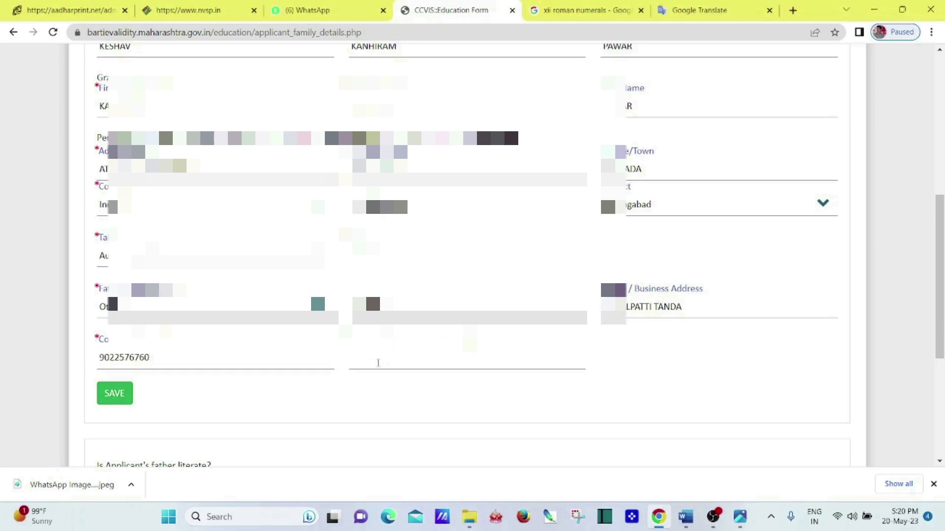
pyautogui.click(378, 363)
pyautogui.write('DRIVER')
pyautogui.scroll(-2, 378, 363)
pyautogui.click(119, 278)
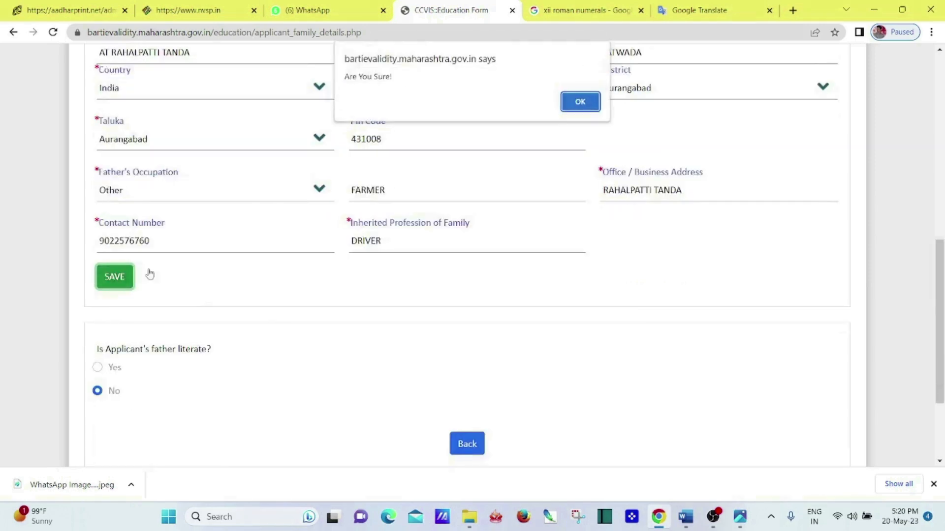
# Confirm the family save and add the father's 1998–2003 Primary Education with sub caste (7)(A)Goar Banjara.
pyautogui.click(570, 106)
pyautogui.moveTo(940, 90); pyautogui.dragTo(944, 312)
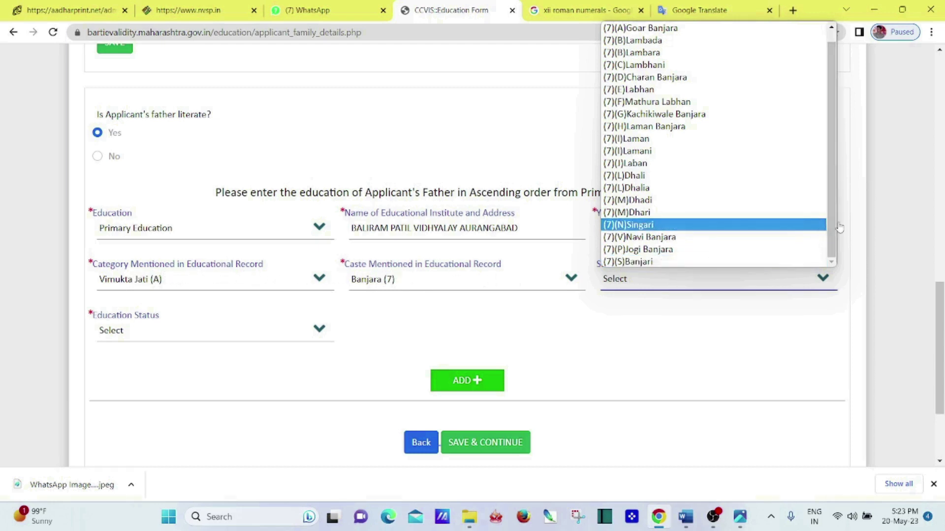
pyautogui.scroll(1, 834, 168)
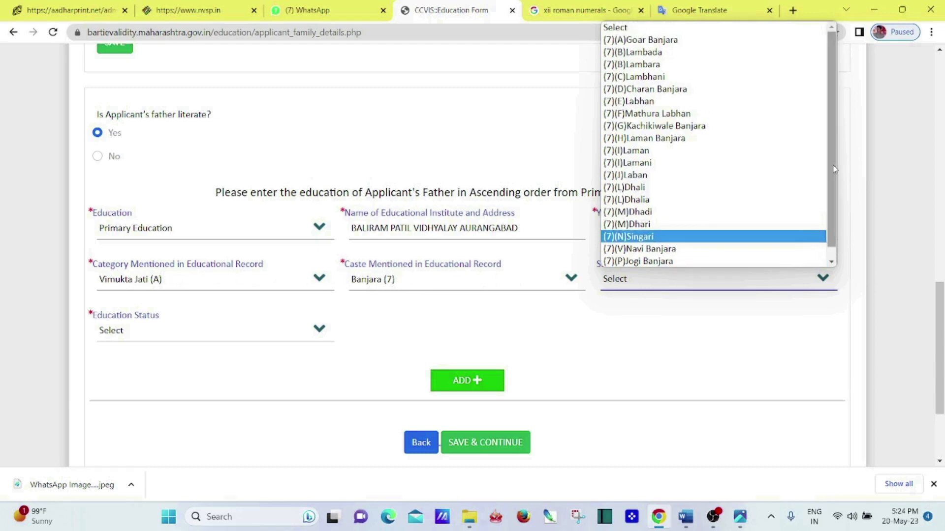
pyautogui.click(732, 139)
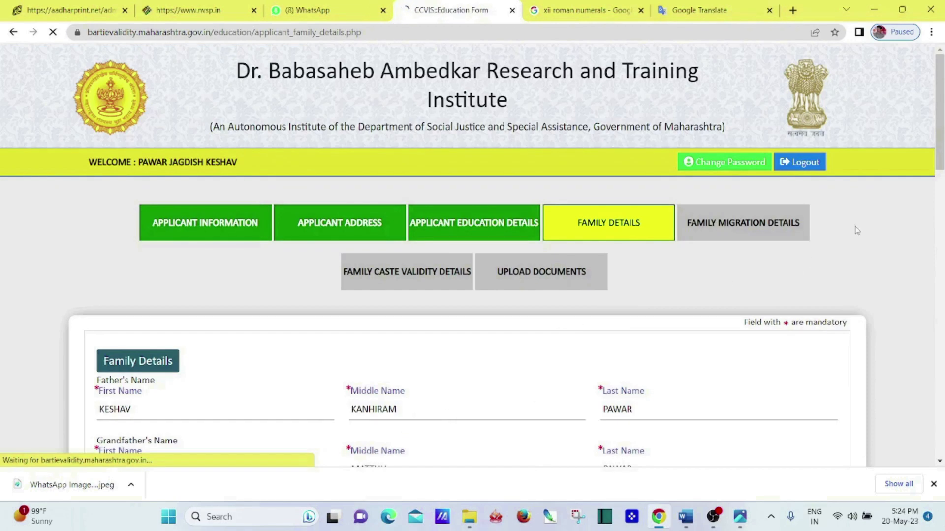
pyautogui.scroll(-20, 361, 289)
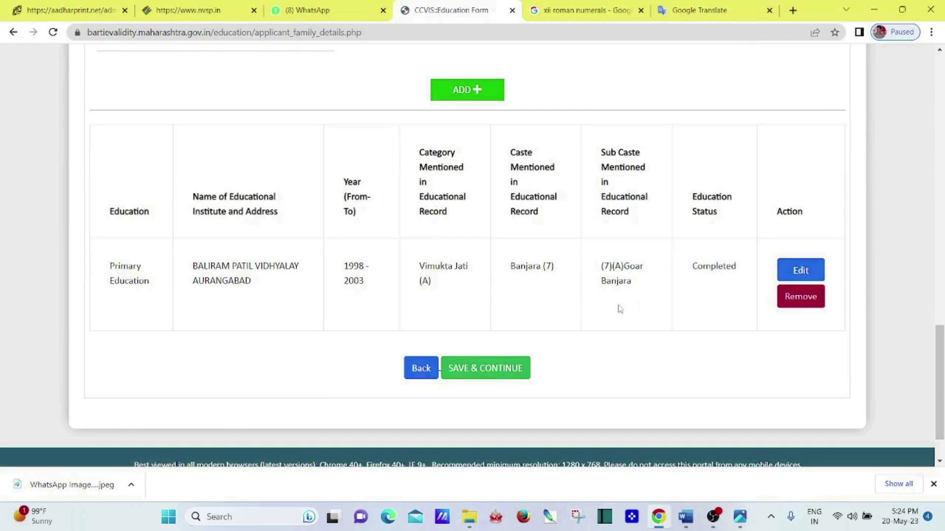
# Save the family details and the migration details, confirming the prompt.
pyautogui.click(490, 370)
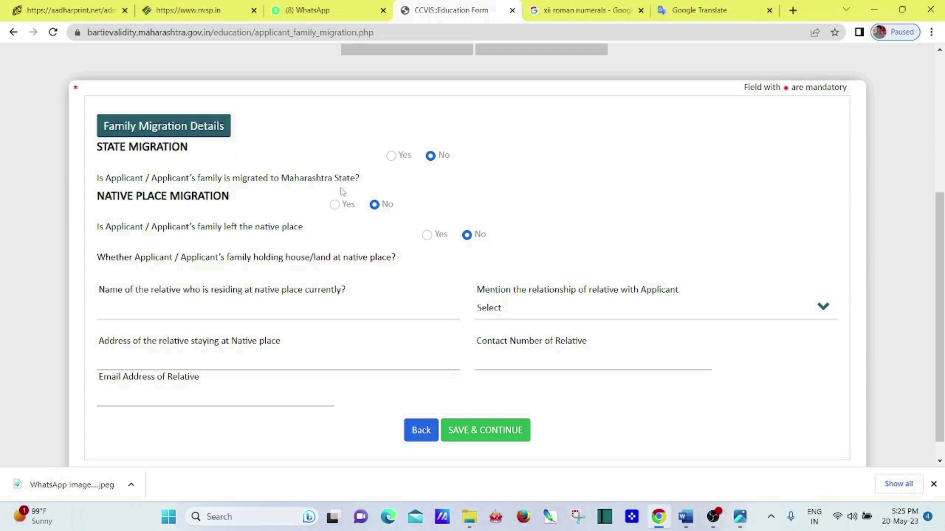
pyautogui.scroll(-1, 482, 374)
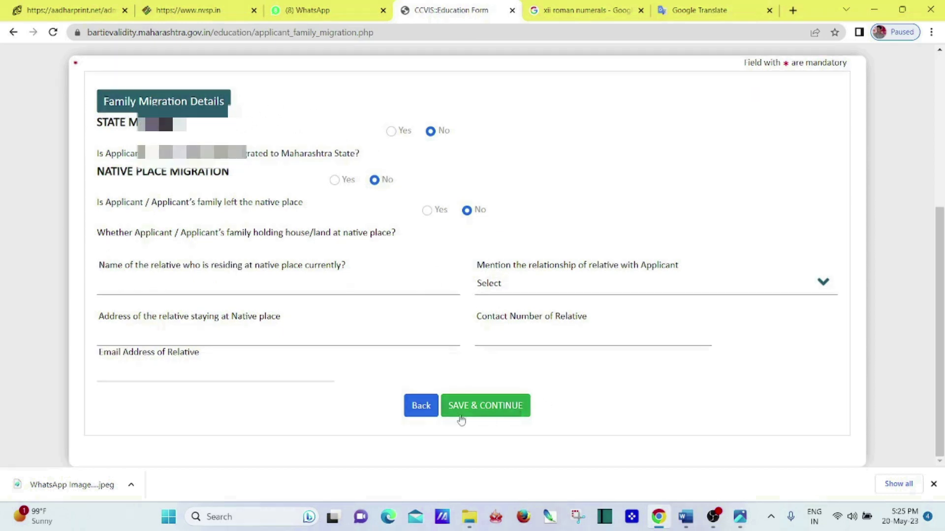
pyautogui.click(494, 412)
pyautogui.click(581, 101)
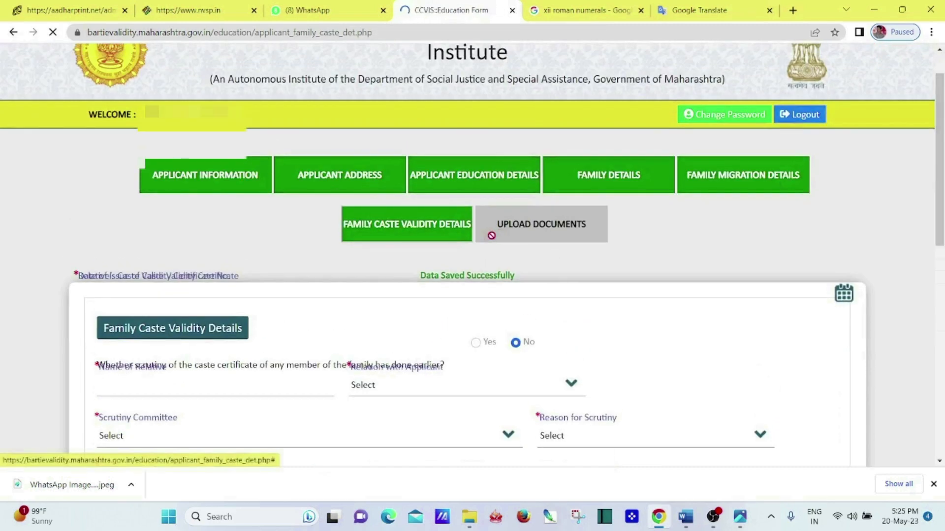
# Record the earlier committee decision as Valid and save the caste validity details.
pyautogui.scroll(-3, 472, 248)
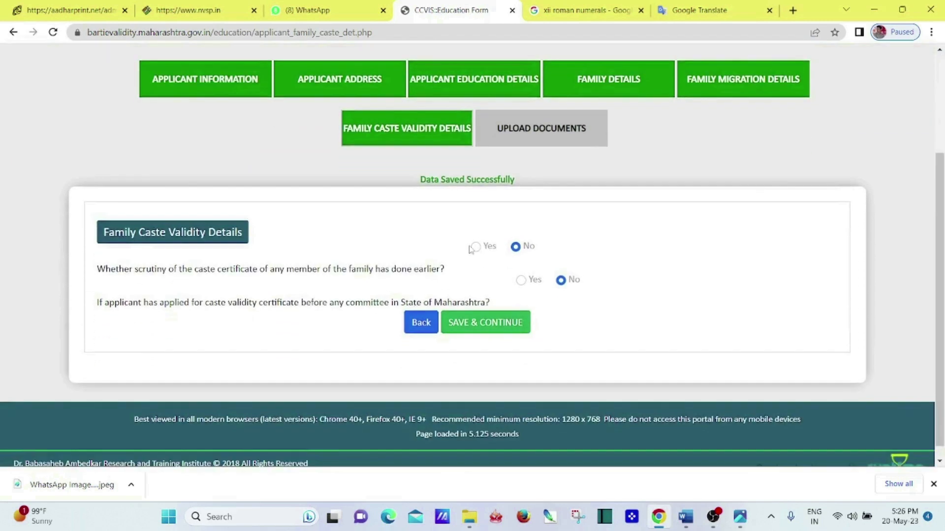
pyautogui.scroll(-1, 423, 218)
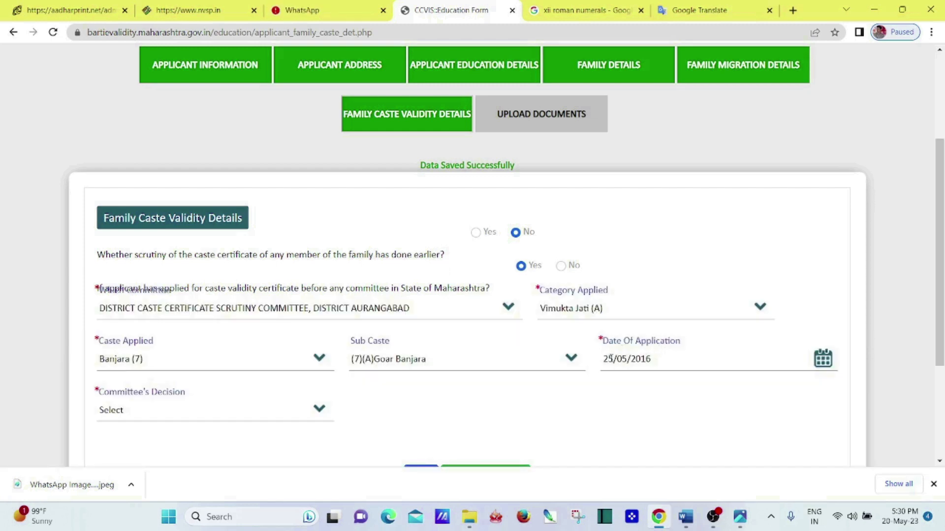
pyautogui.scroll(-2, 177, 305)
pyautogui.click(177, 306)
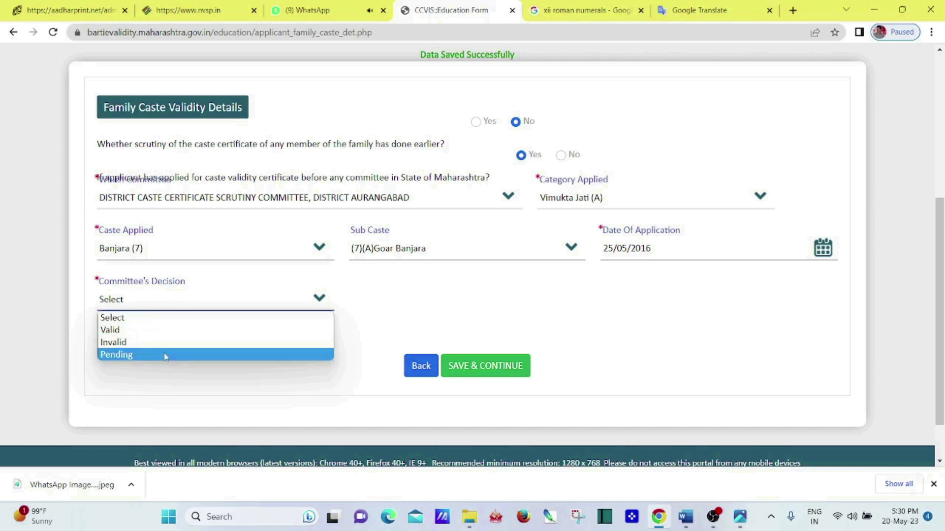
pyautogui.click(162, 330)
pyautogui.click(494, 370)
pyautogui.press('Return')
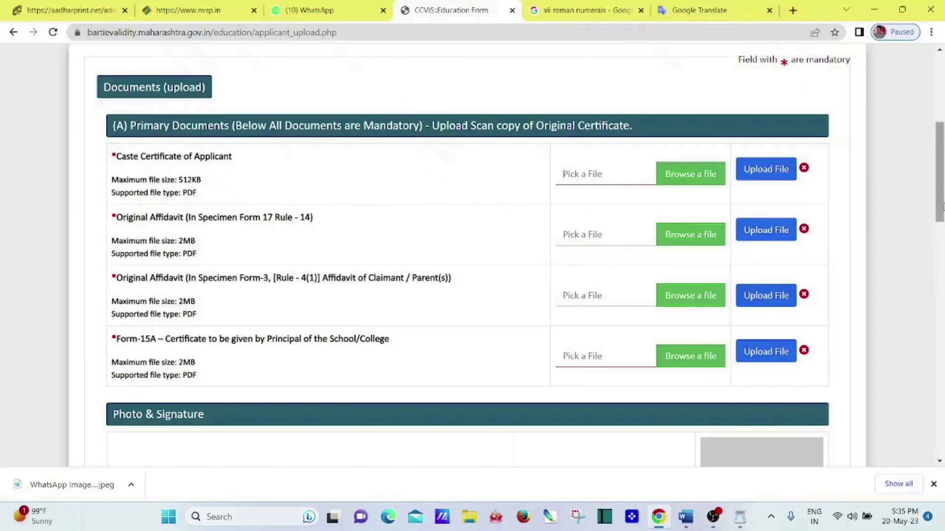
# Browse to the 15a form PDF and upload it as the Form-15A certificate.
pyautogui.scroll(1, 432, 237)
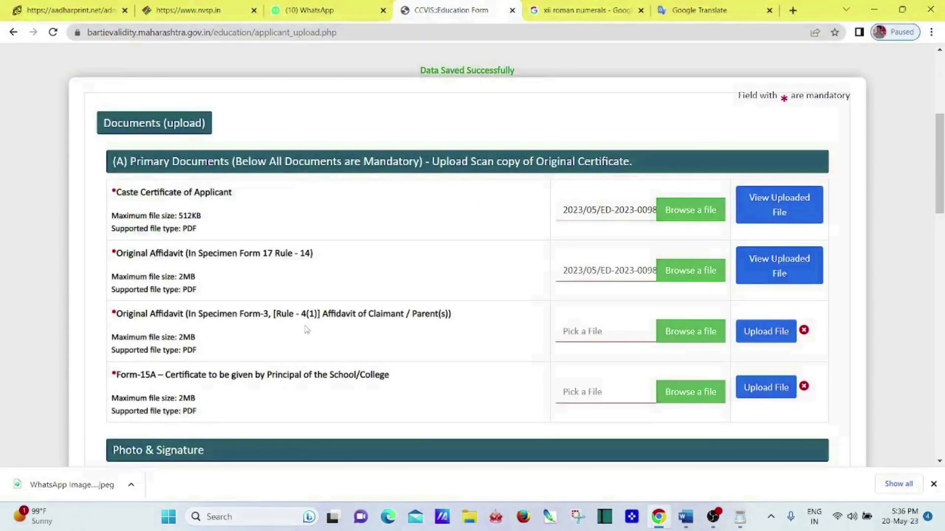
pyautogui.click(691, 334)
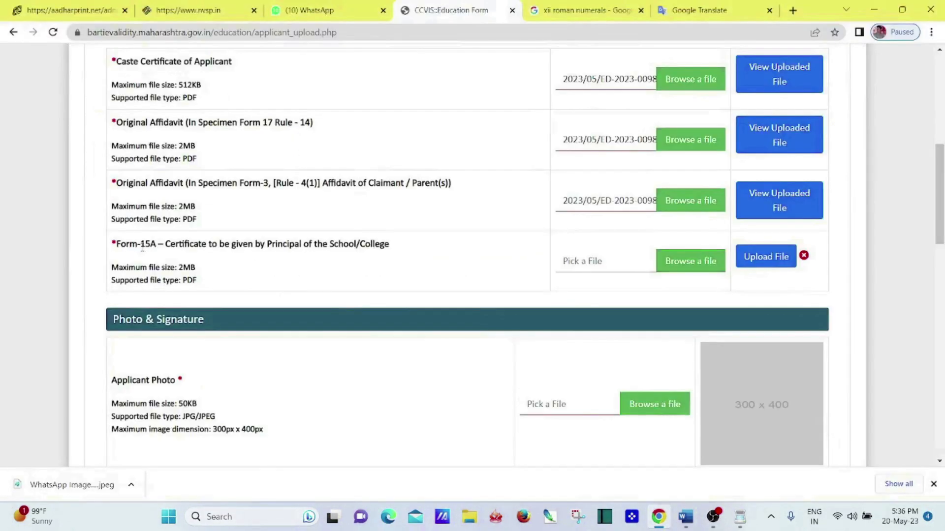
pyautogui.click(691, 261)
pyautogui.doubleClick(191, 96)
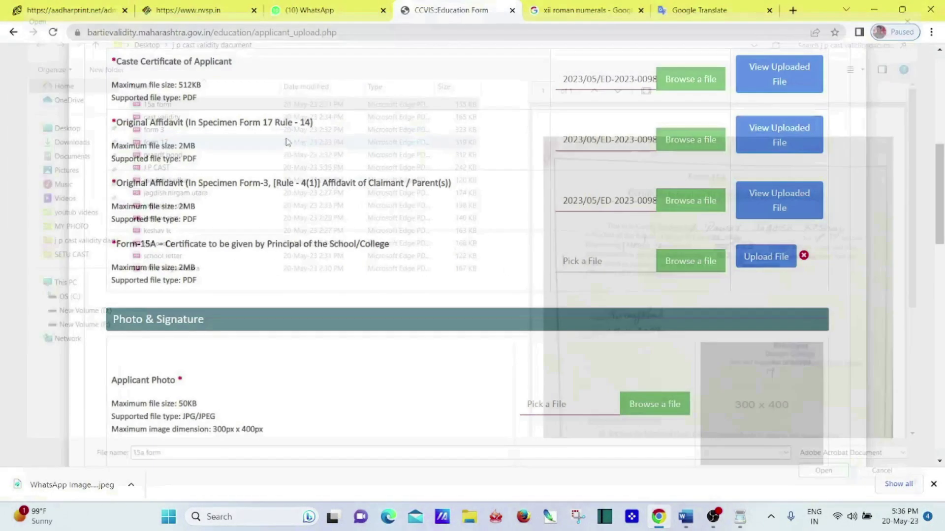
pyautogui.click(766, 256)
# Review the uploaded documents list and save the Upload Documents page.
pyautogui.moveTo(943, 194); pyautogui.dragTo(943, 231)
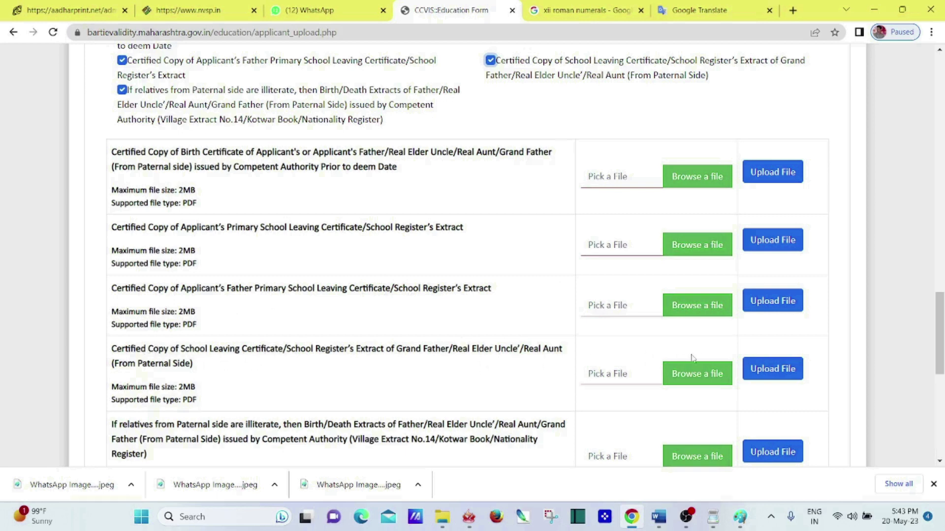
pyautogui.moveTo(939, 333)
pyautogui.mouseDown()
pyautogui.moveTo(940, 367)
pyautogui.moveTo(941, 321)
pyautogui.mouseUp()
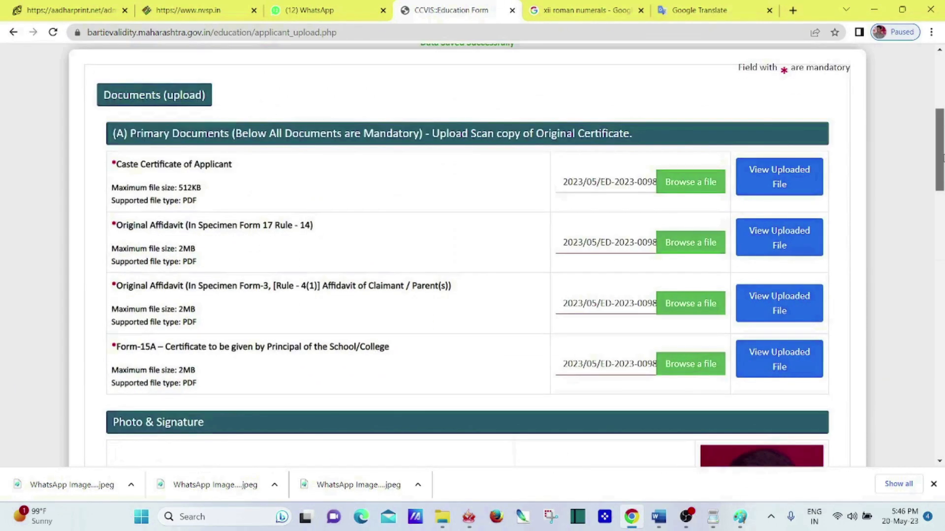
pyautogui.moveTo(942, 157); pyautogui.dragTo(942, 422)
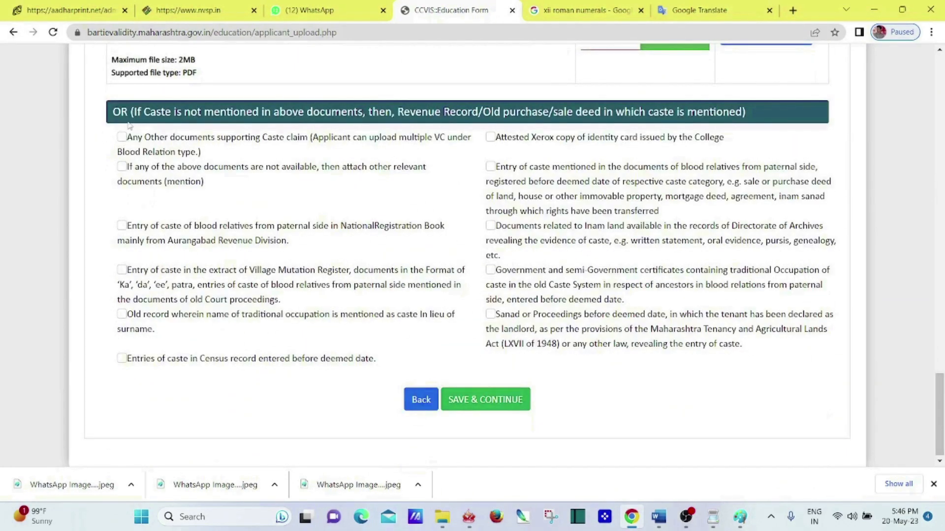
pyautogui.click(486, 400)
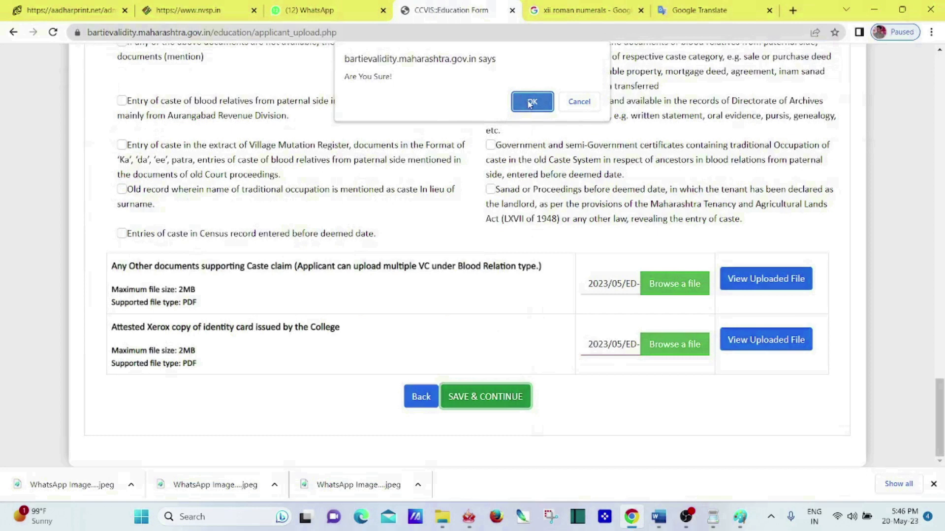
# Confirm the document save and scroll through the application preview.
pyautogui.click(531, 102)
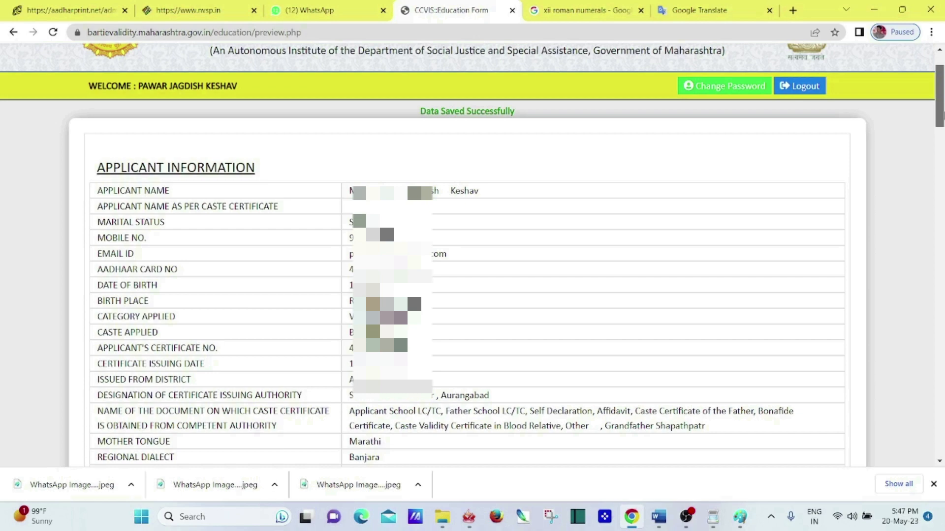
pyautogui.moveTo(943, 115); pyautogui.dragTo(941, 336)
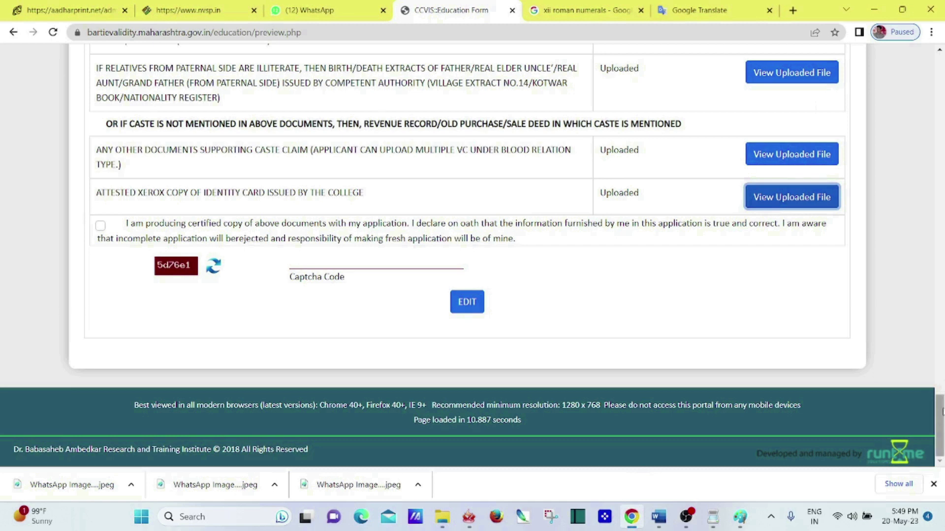
pyautogui.moveTo(942, 409); pyautogui.dragTo(943, 393)
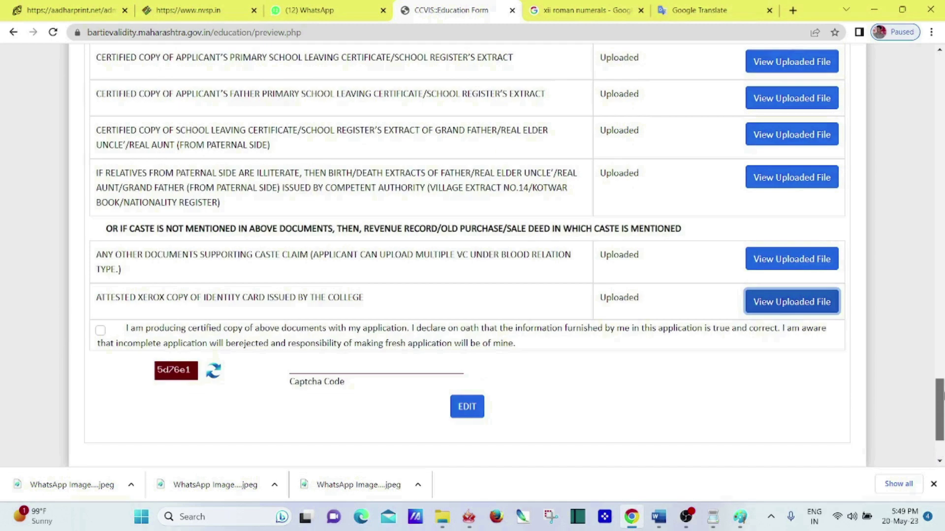
# Accept the declaration on oath, enter the captcha and final-submit the application.
pyautogui.click(100, 331)
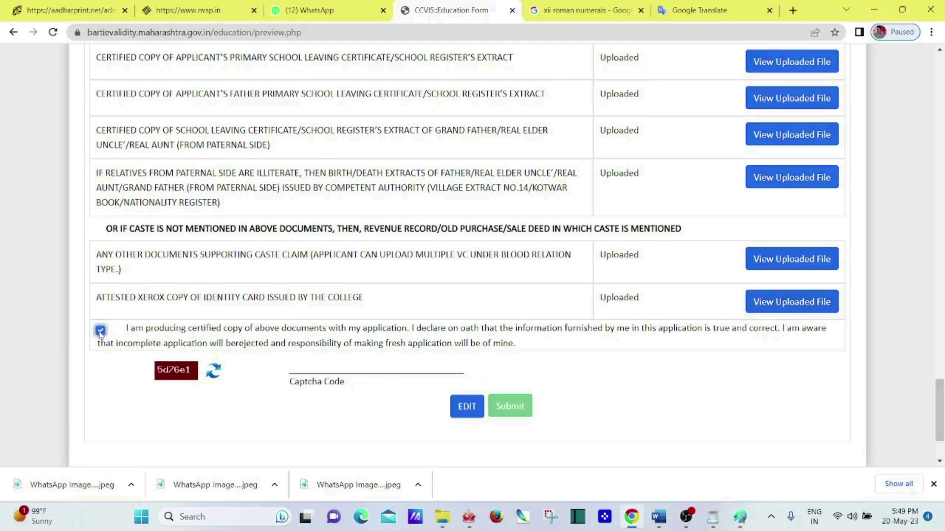
pyautogui.click(363, 375)
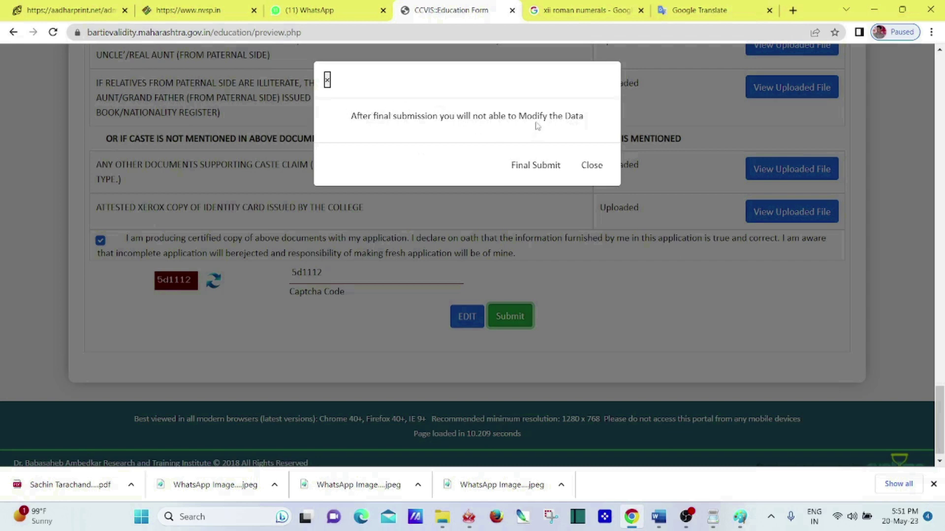
pyautogui.click(537, 167)
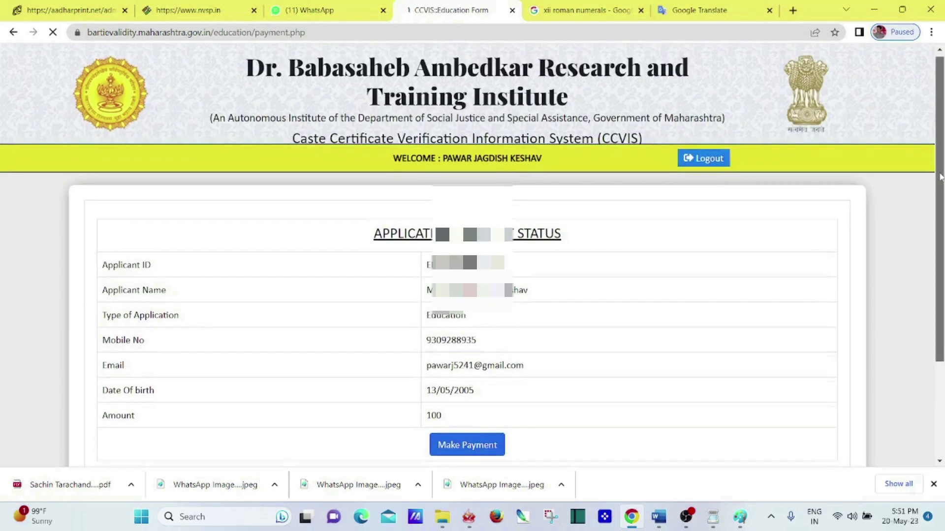
pyautogui.scroll(-2, 940, 177)
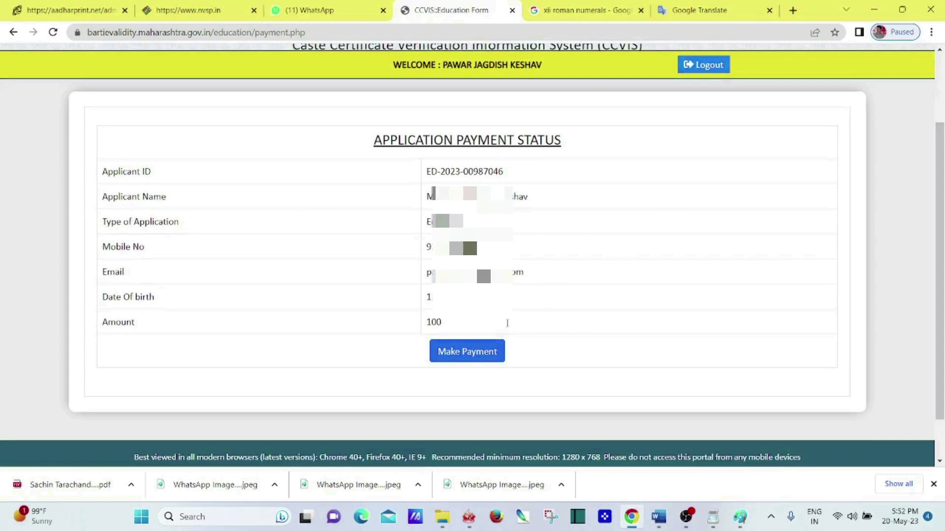
# Pay the INR 100.00 application fee by UPI through the Worldline gateway.
pyautogui.click(466, 357)
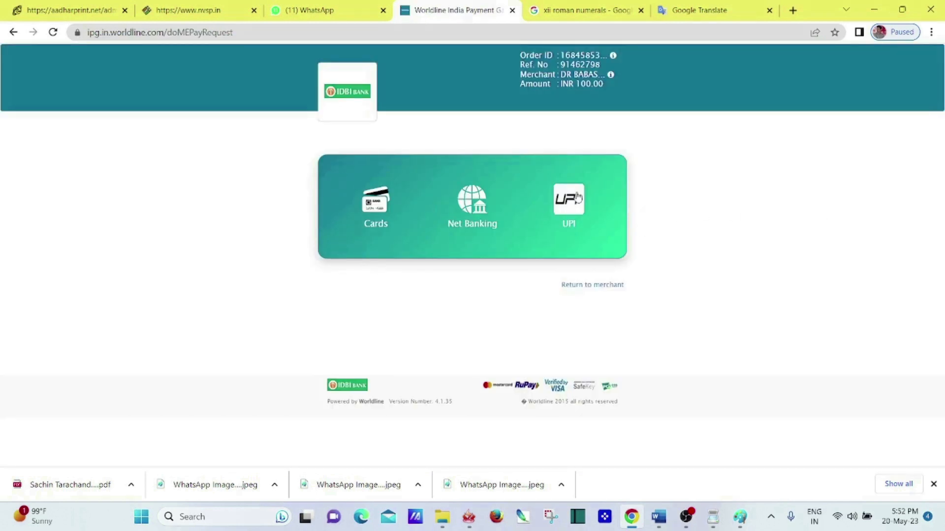
pyautogui.click(569, 199)
pyautogui.click(411, 343)
pyautogui.click(530, 413)
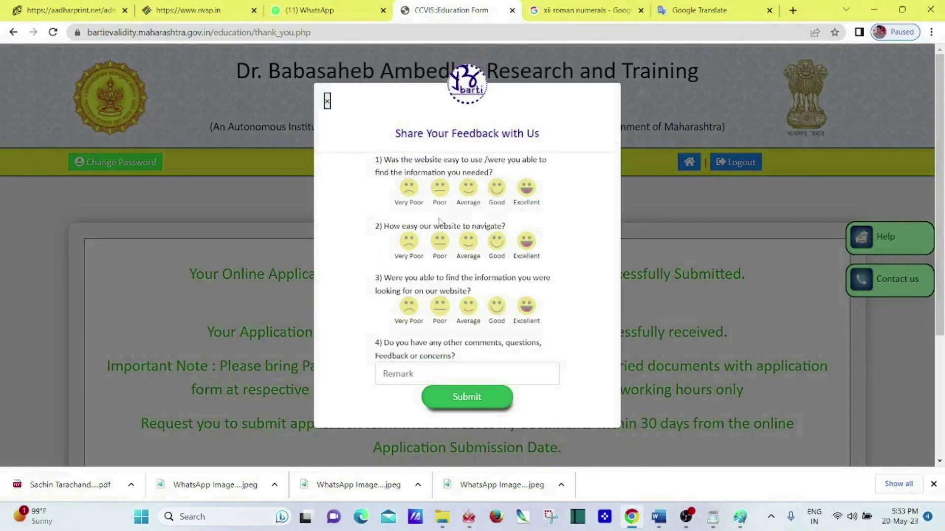
# Rate the site Excellent, submit the feedback and download the payment receipt PDF.
pyautogui.click(526, 188)
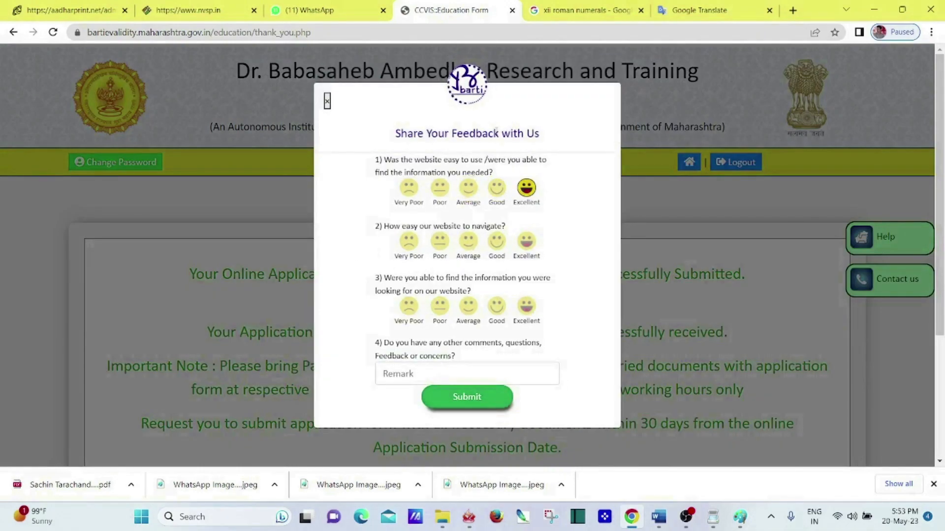
pyautogui.click(468, 399)
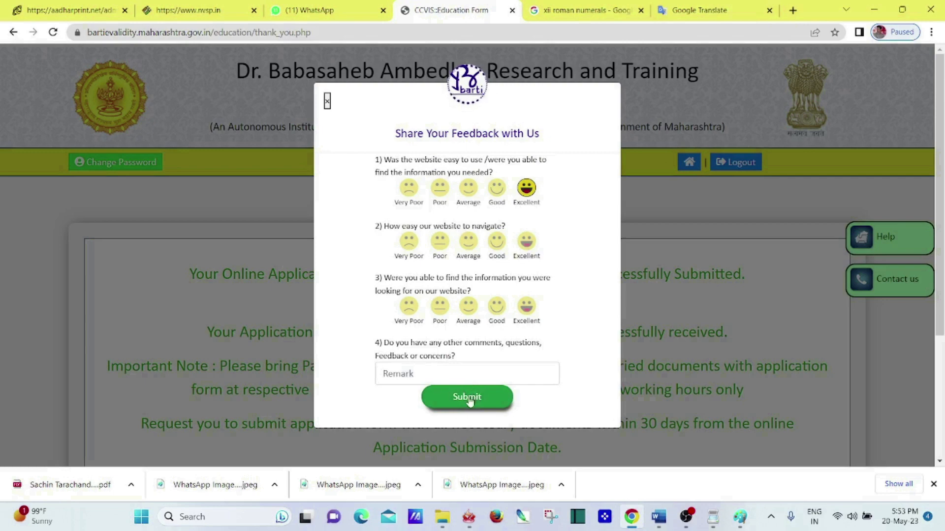
pyautogui.scroll(-4, 472, 256)
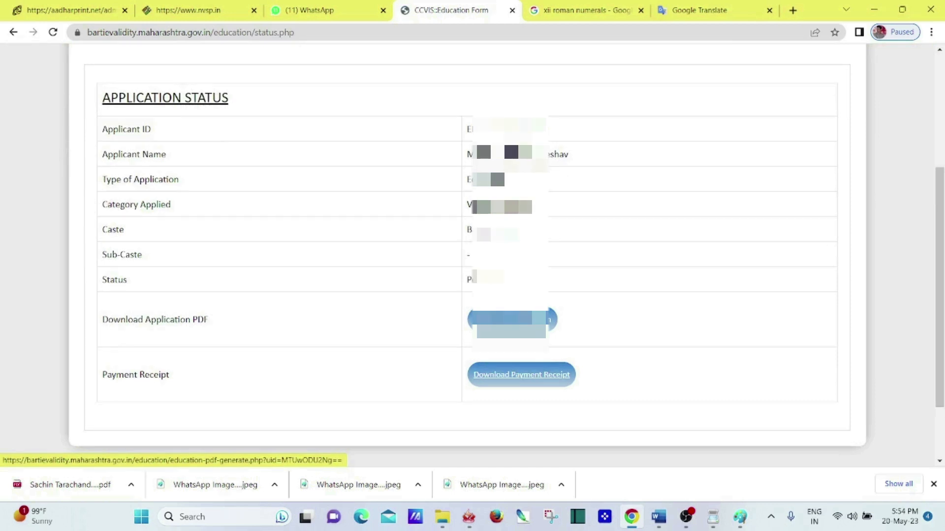
pyautogui.click(519, 379)
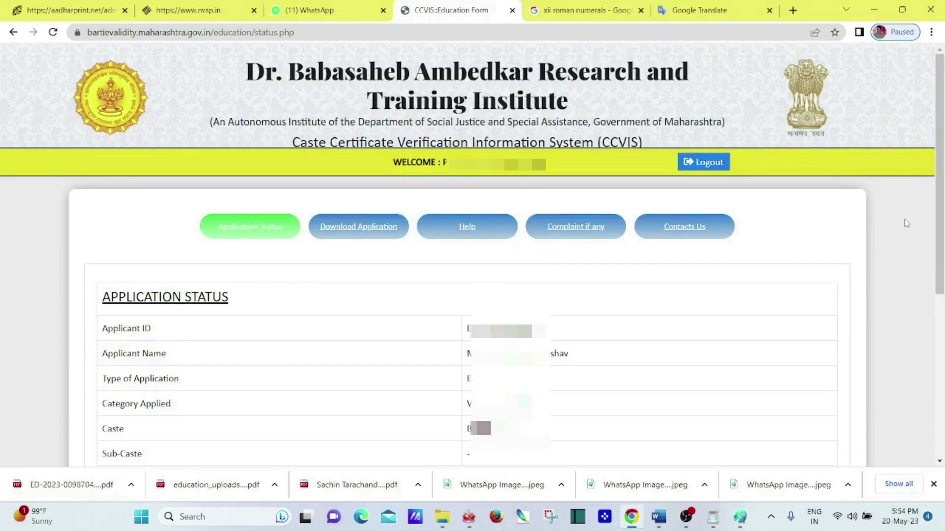